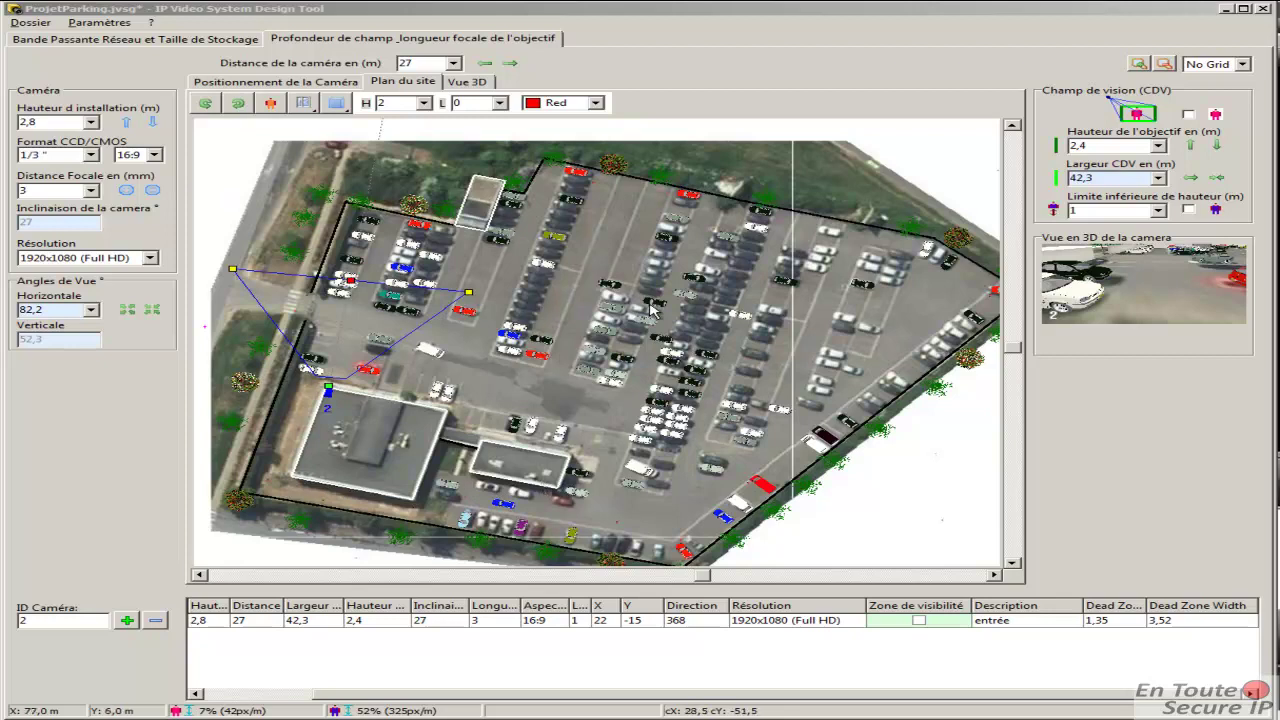
- Nudge camera 2 at the building corner to X 23, Y -14 and set its installation height to 6,5 m
{"action": "mouse_move", "coordinate": [328, 392]}
{"action": "left_mouse_down"}
{"action": "mouse_move", "coordinate": [476, 392]}
{"action": "mouse_move", "coordinate": [322, 398]}
{"action": "left_mouse_up"}
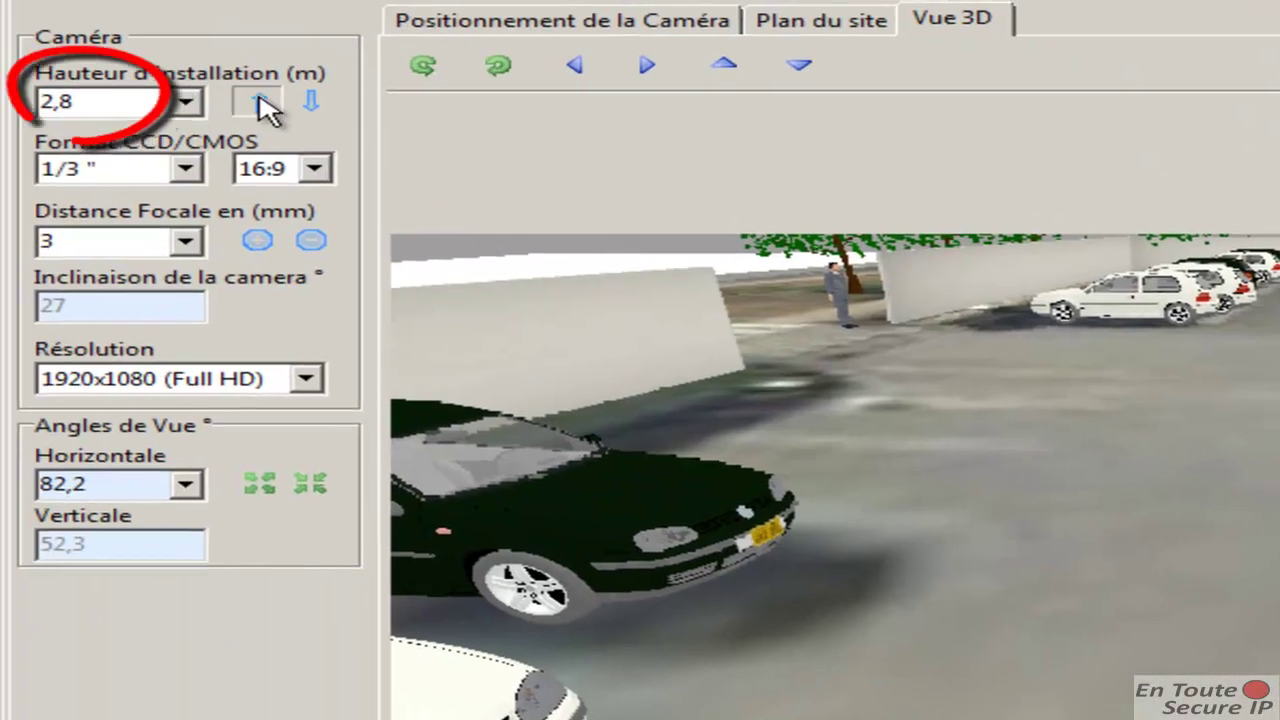
{"action": "left_click", "coordinate": [262, 103]}
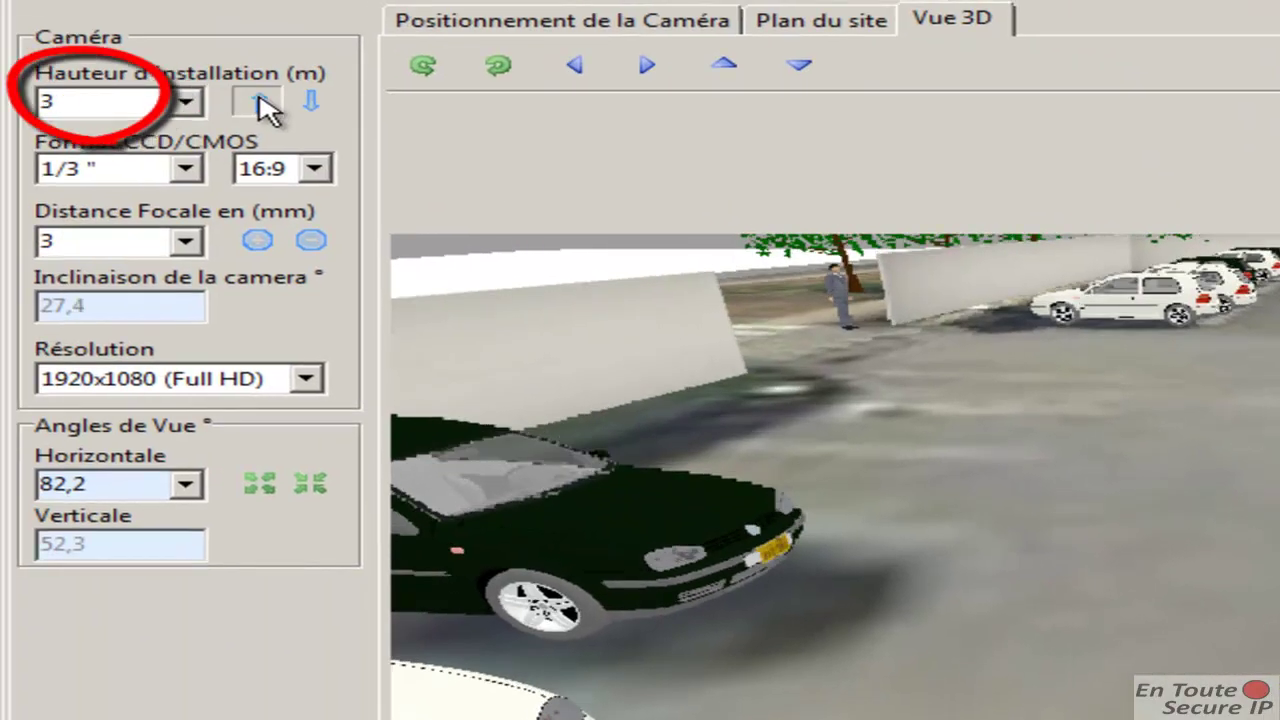
{"action": "left_click", "coordinate": [260, 100]}
{"action": "left_click", "coordinate": [260, 100]}
{"action": "left_click", "coordinate": [260, 100]}
{"action": "left_click", "coordinate": [260, 100]}
{"action": "left_click", "coordinate": [260, 101]}
{"action": "left_click", "coordinate": [260, 101]}
{"action": "left_click", "coordinate": [260, 101]}
{"action": "left_click", "coordinate": [260, 101]}
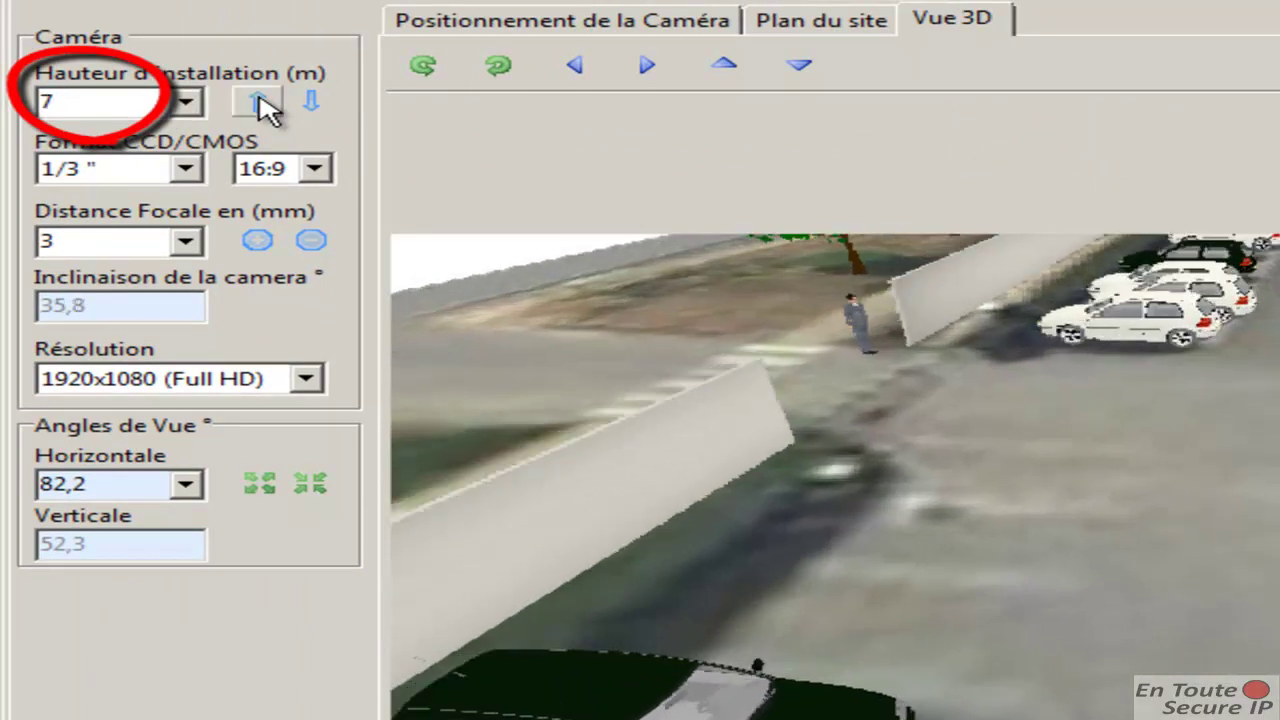
{"action": "left_click", "coordinate": [260, 101]}
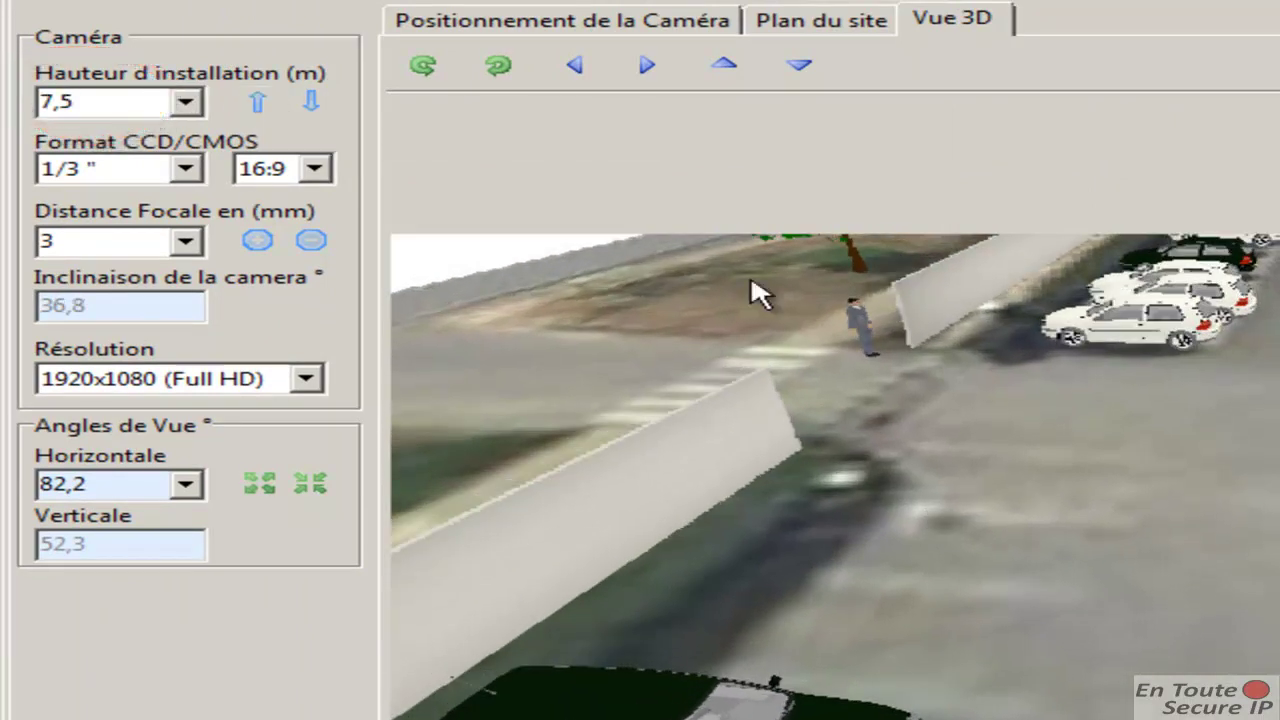
{"action": "left_click", "coordinate": [312, 101]}
{"action": "left_click", "coordinate": [312, 101]}
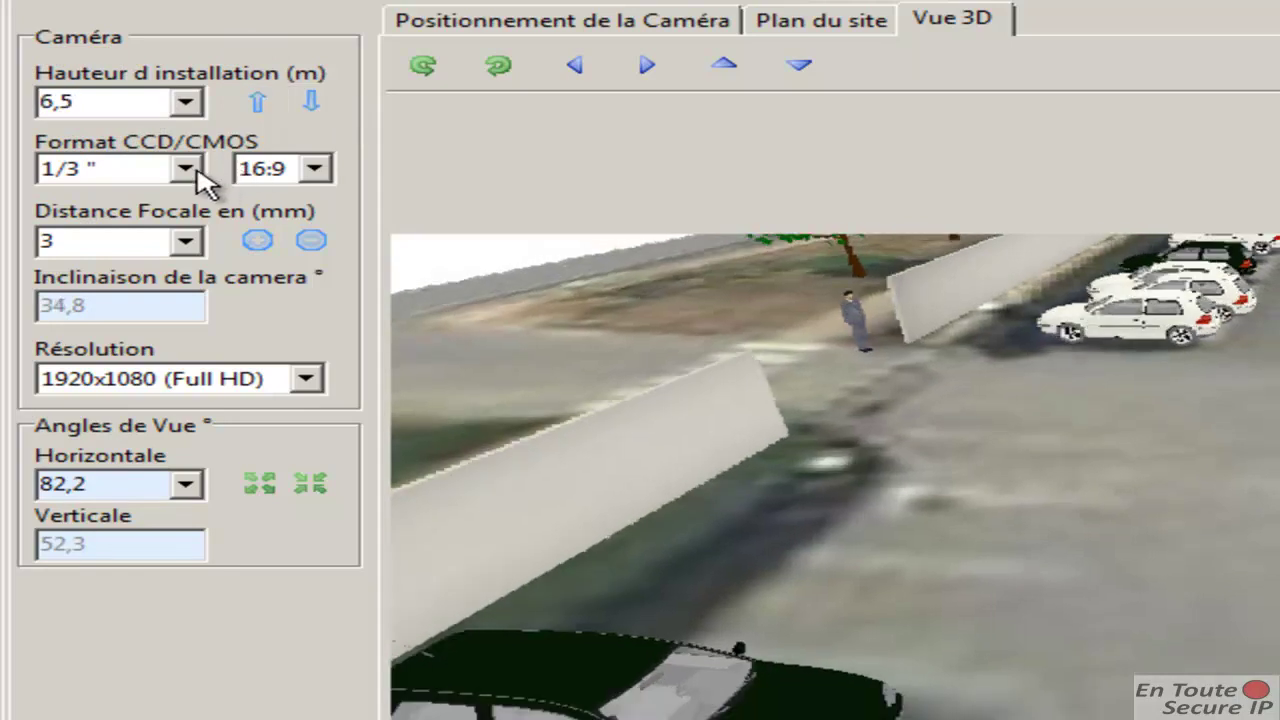
- Try a 3,5 mm focal length for camera 2 and set its horizontal viewing angle to 60°, keeping 16:9 and 1920x1080 (Full HD)
{"action": "left_click", "coordinate": [316, 172]}
{"action": "left_click", "coordinate": [318, 172]}
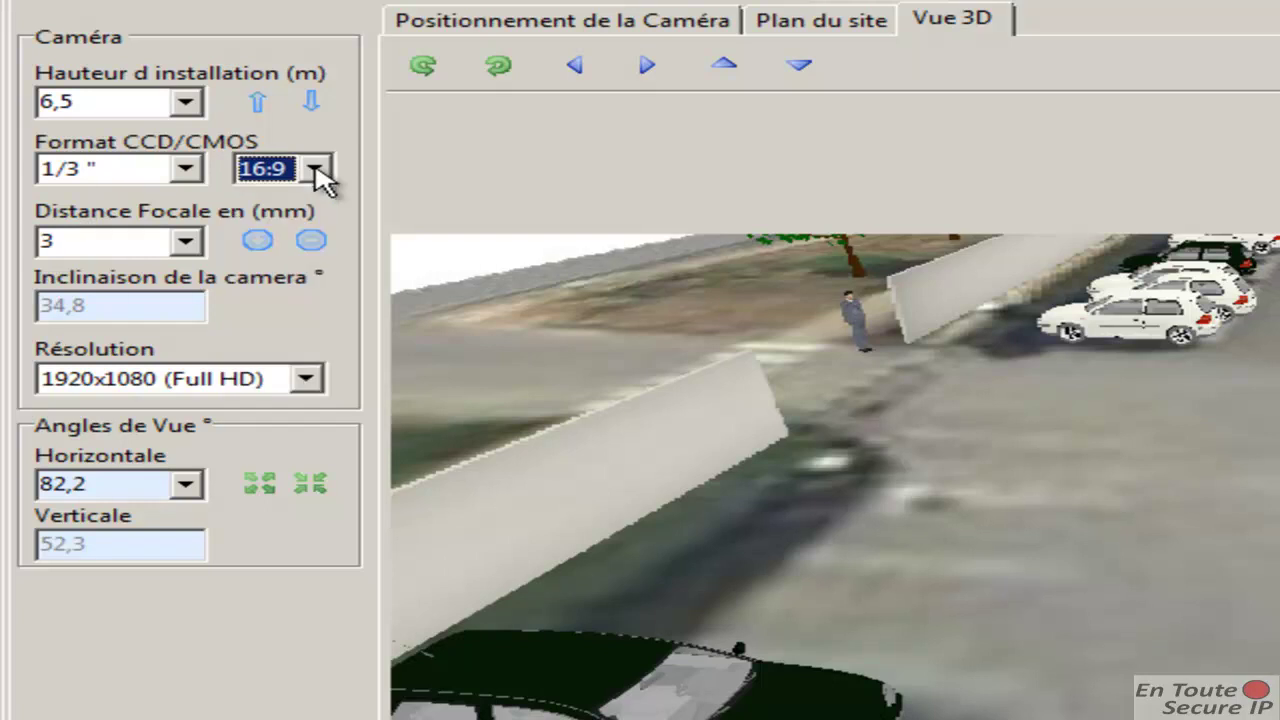
{"action": "left_click", "coordinate": [260, 241]}
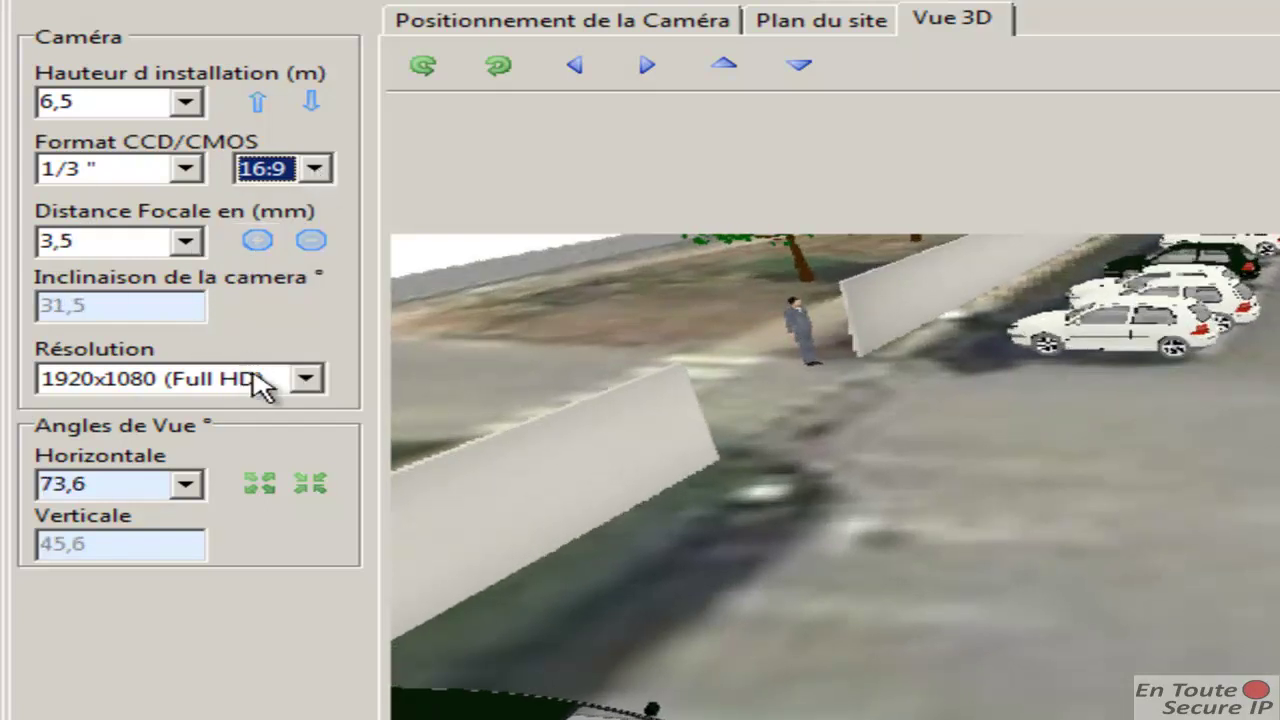
{"action": "left_click", "coordinate": [306, 378]}
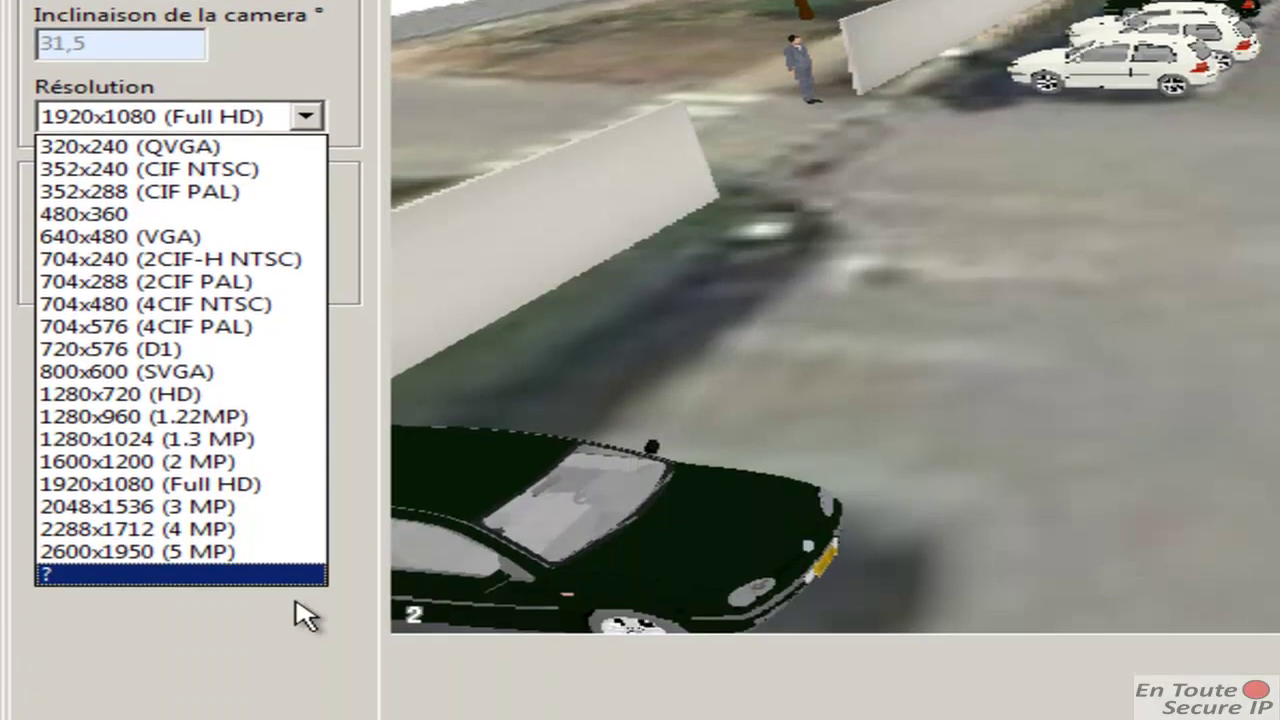
{"action": "left_click", "coordinate": [267, 516]}
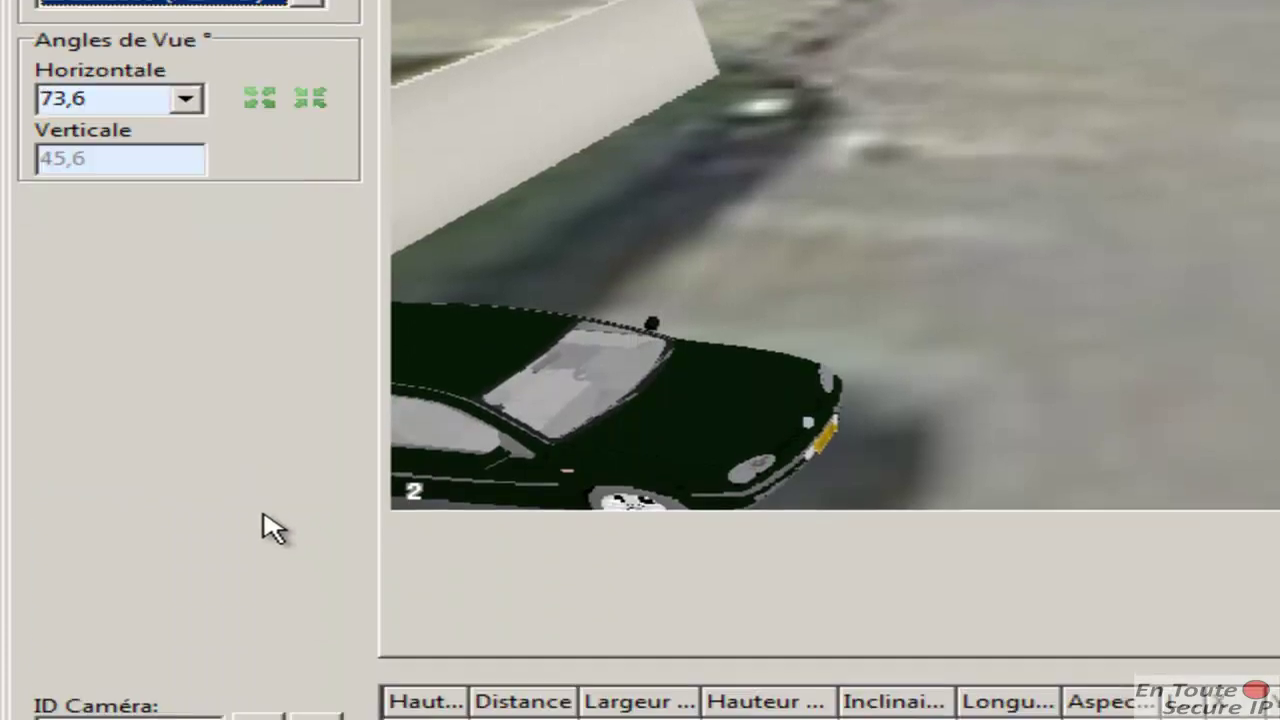
{"action": "left_click", "coordinate": [186, 99]}
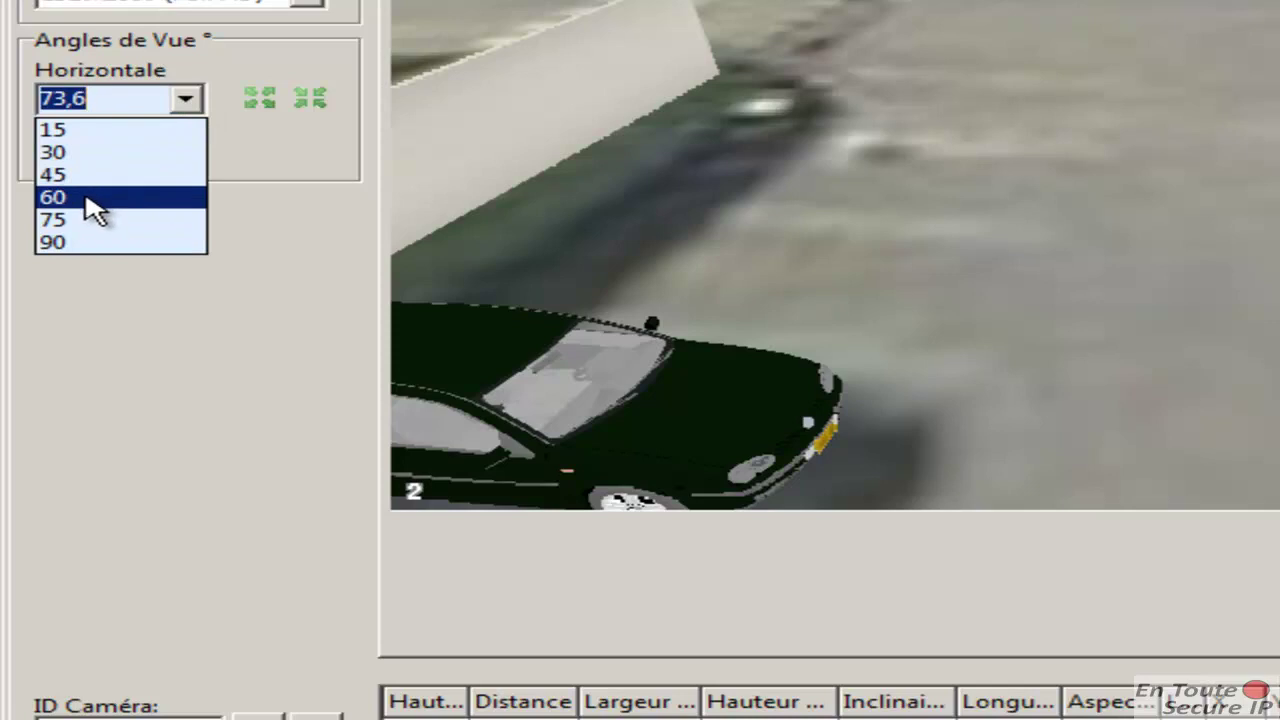
{"action": "left_click", "coordinate": [86, 198]}
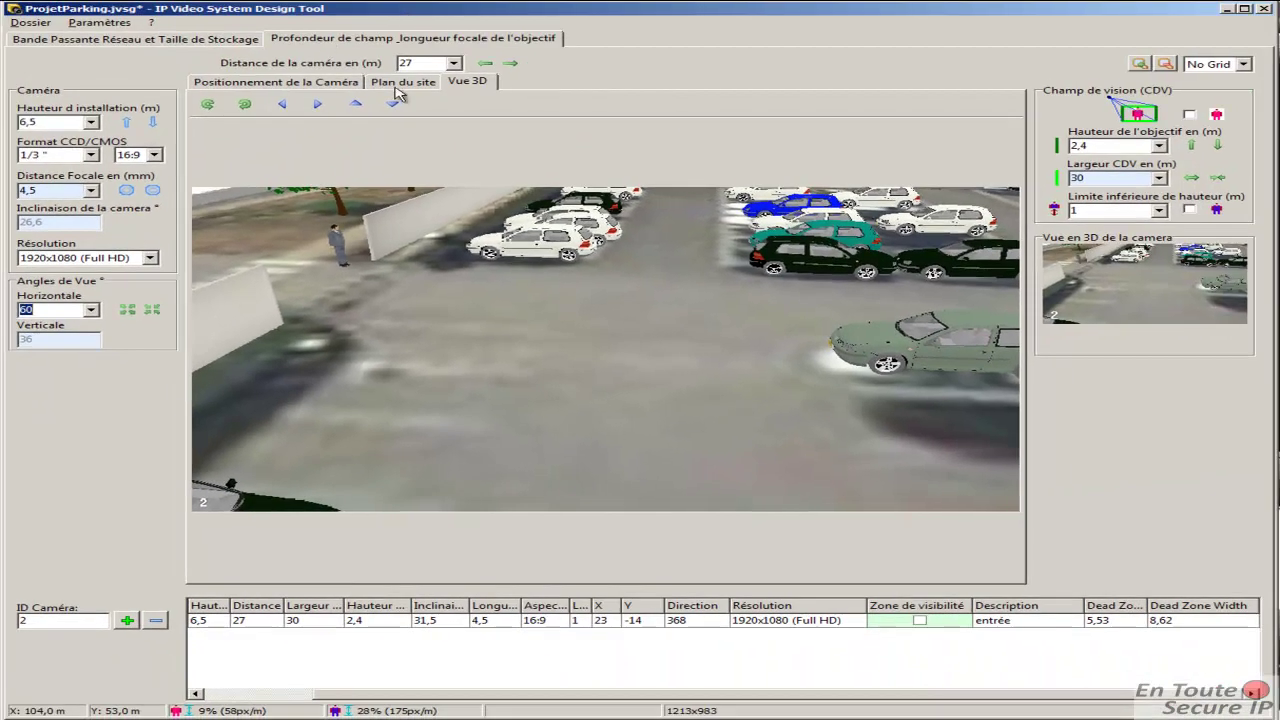
- Display the camera positioning diagram and test raising and lowering the installation height, returning it to 6,5 m
{"action": "left_click", "coordinate": [297, 84]}
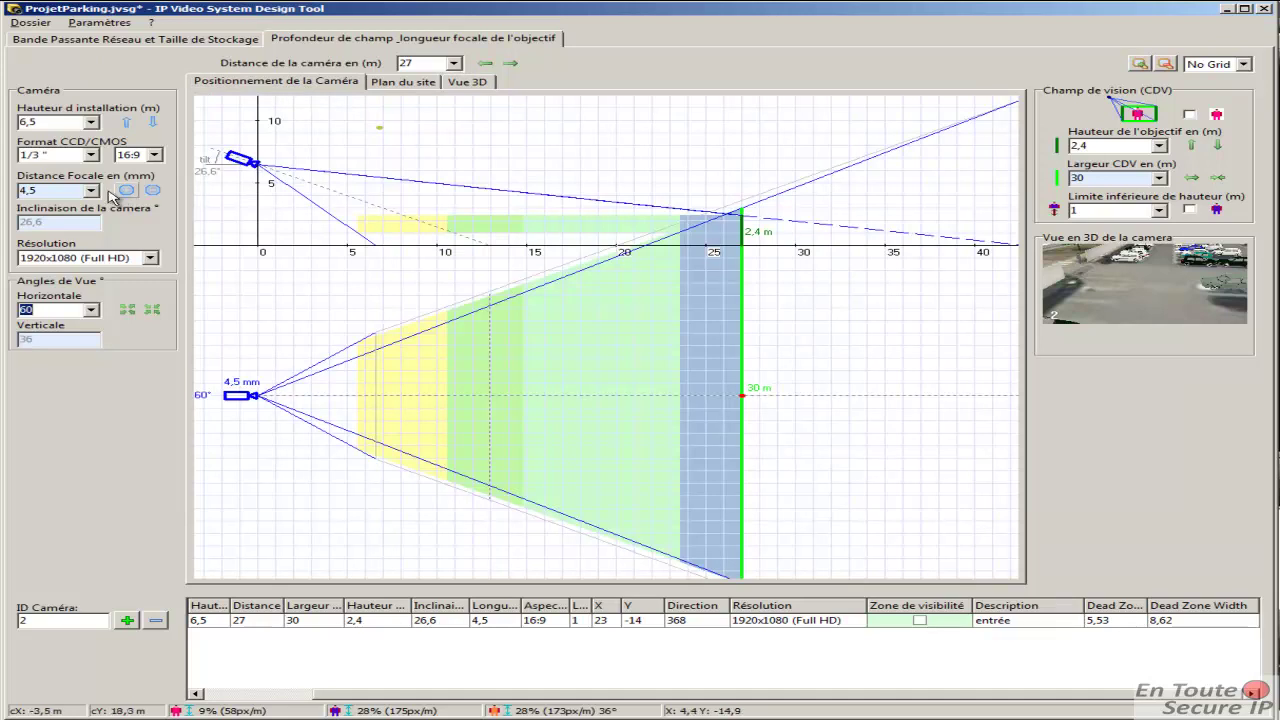
{"action": "left_click", "coordinate": [128, 120]}
{"action": "left_click", "coordinate": [128, 120]}
{"action": "left_click", "coordinate": [128, 120]}
{"action": "left_click", "coordinate": [148, 122]}
{"action": "left_click", "coordinate": [148, 122]}
{"action": "left_click", "coordinate": [148, 122]}
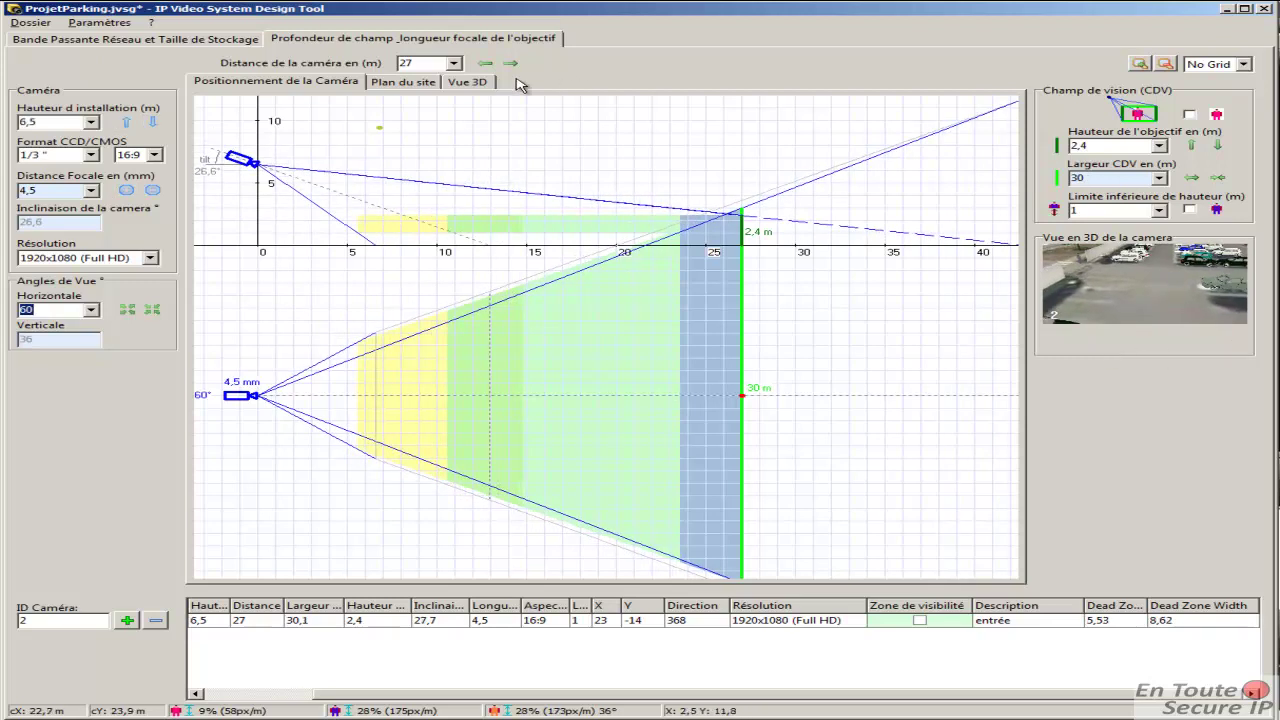
- Show camera 2's visibility zone on the site plan and add a second camera at the main building's upper-right corner
{"action": "left_click", "coordinate": [427, 84]}
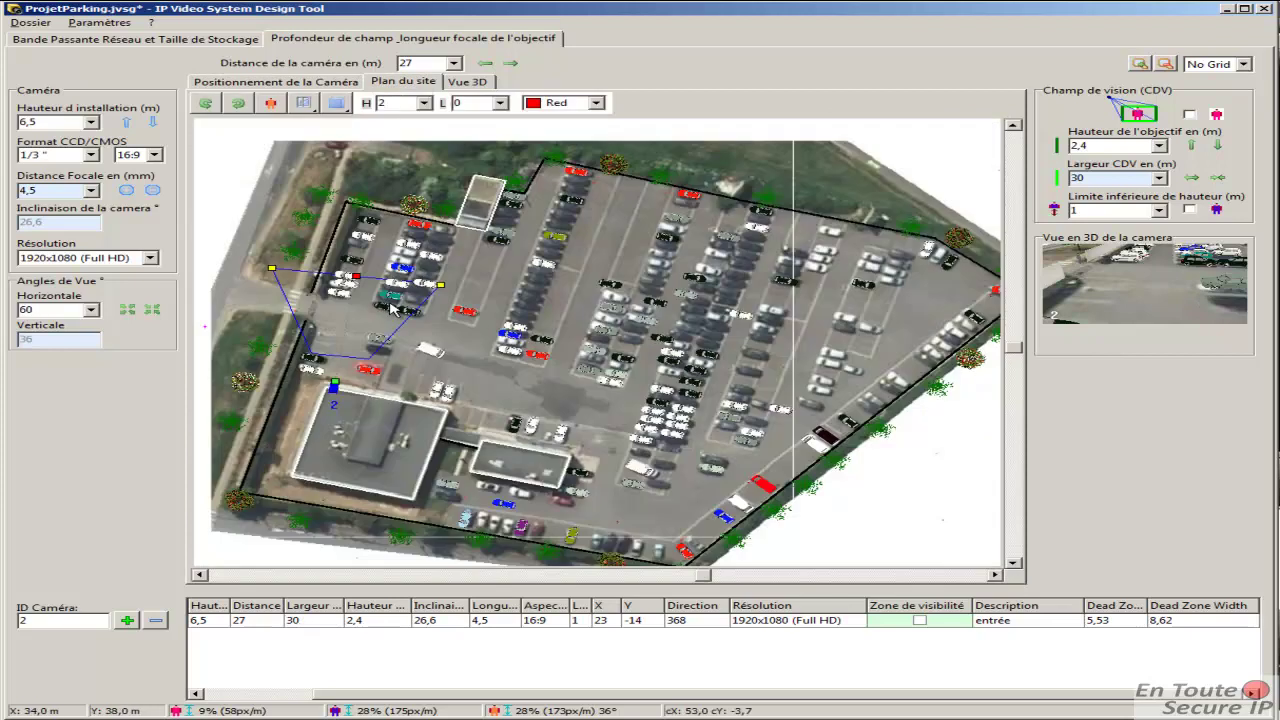
{"action": "left_click", "coordinate": [920, 621]}
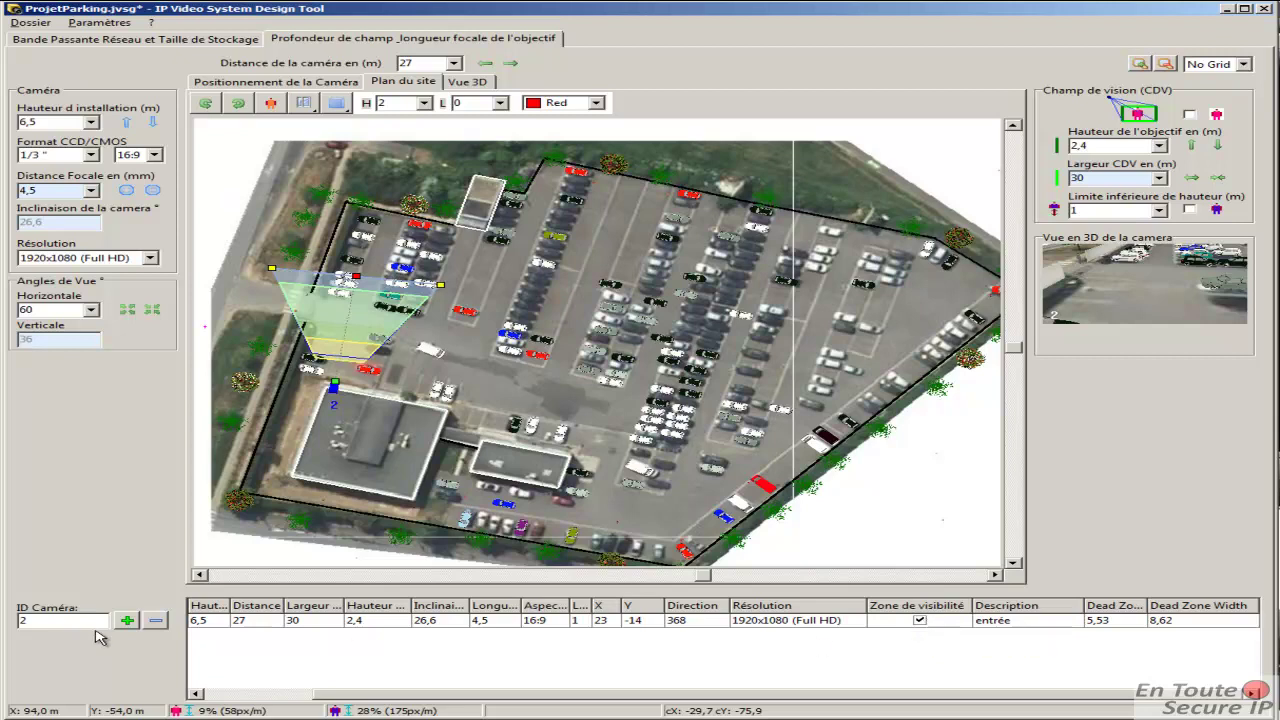
{"action": "left_click", "coordinate": [127, 622]}
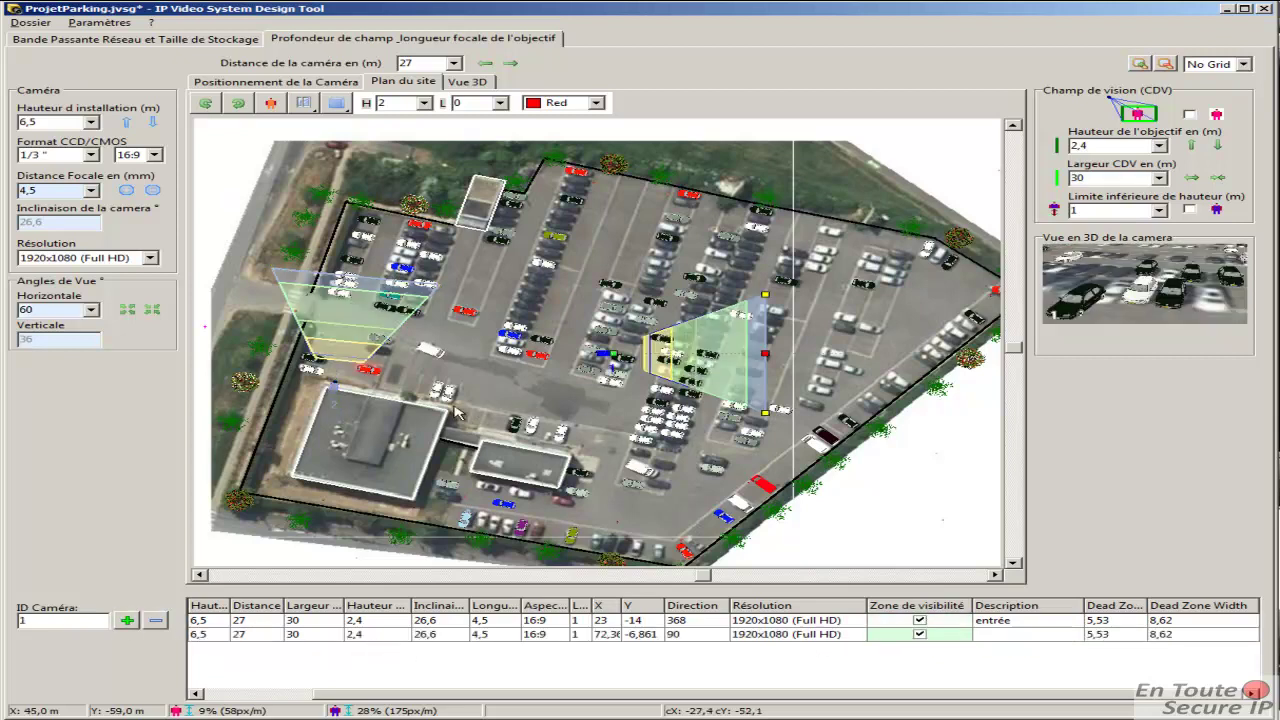
{"action": "left_click_drag", "start_coordinate": [612, 358], "coordinate": [447, 408]}
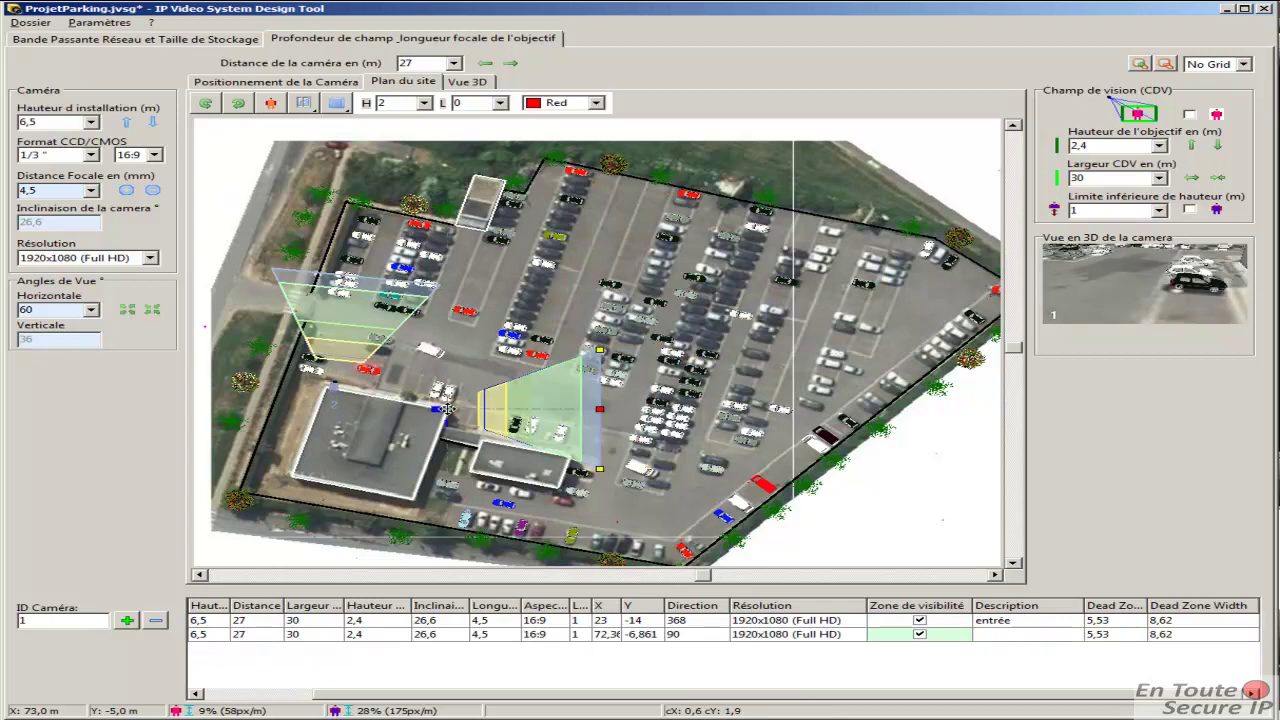
- Rotate the new camera on the main building to direction 20 so it faces the parking aisle
{"action": "left_click", "coordinate": [208, 108]}
{"action": "left_click", "coordinate": [208, 108]}
{"action": "left_click", "coordinate": [208, 108]}
{"action": "left_click", "coordinate": [208, 108]}
{"action": "left_click", "coordinate": [208, 108]}
{"action": "left_click", "coordinate": [208, 108]}
{"action": "left_click", "coordinate": [208, 108]}
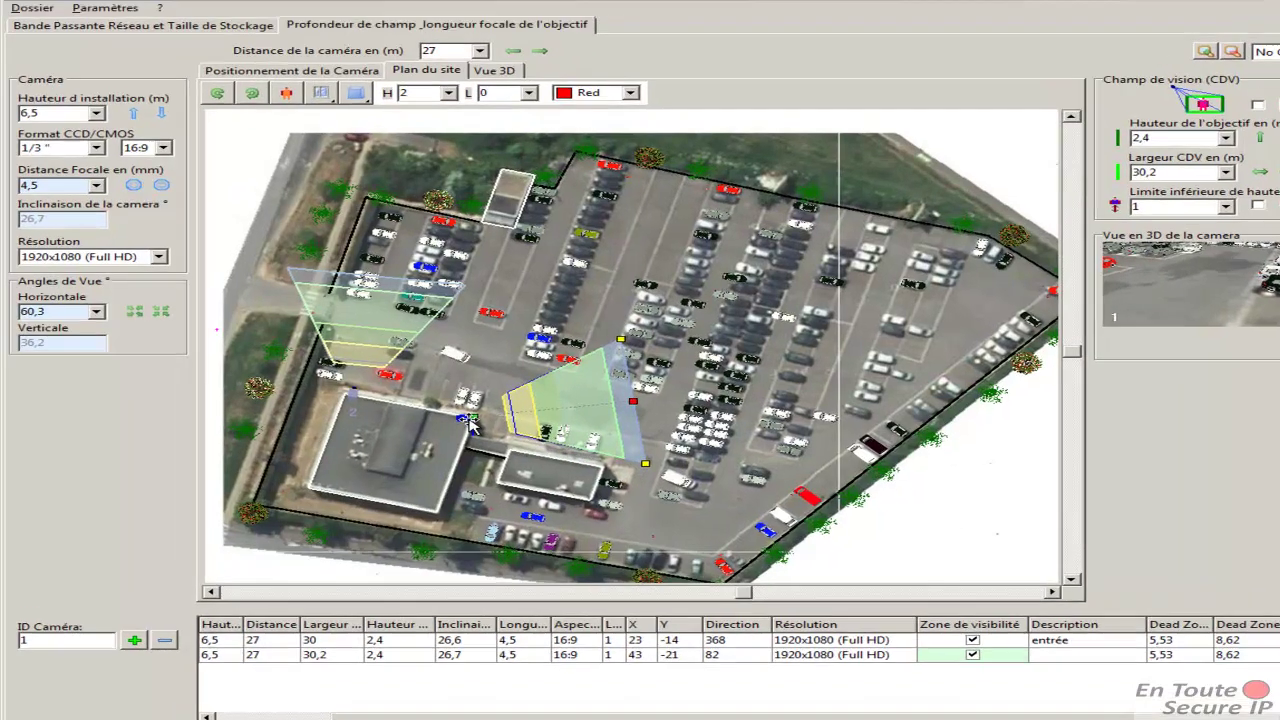
{"action": "right_click", "coordinate": [445, 415]}
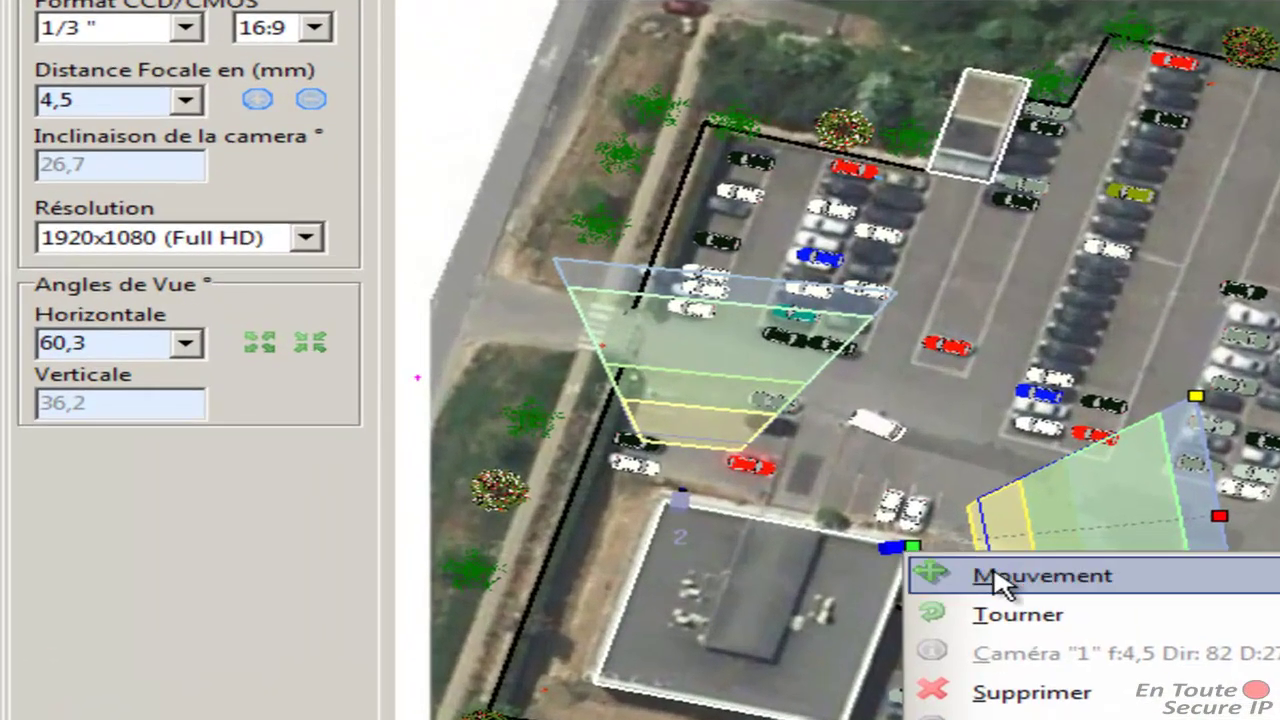
{"action": "left_click", "coordinate": [983, 615]}
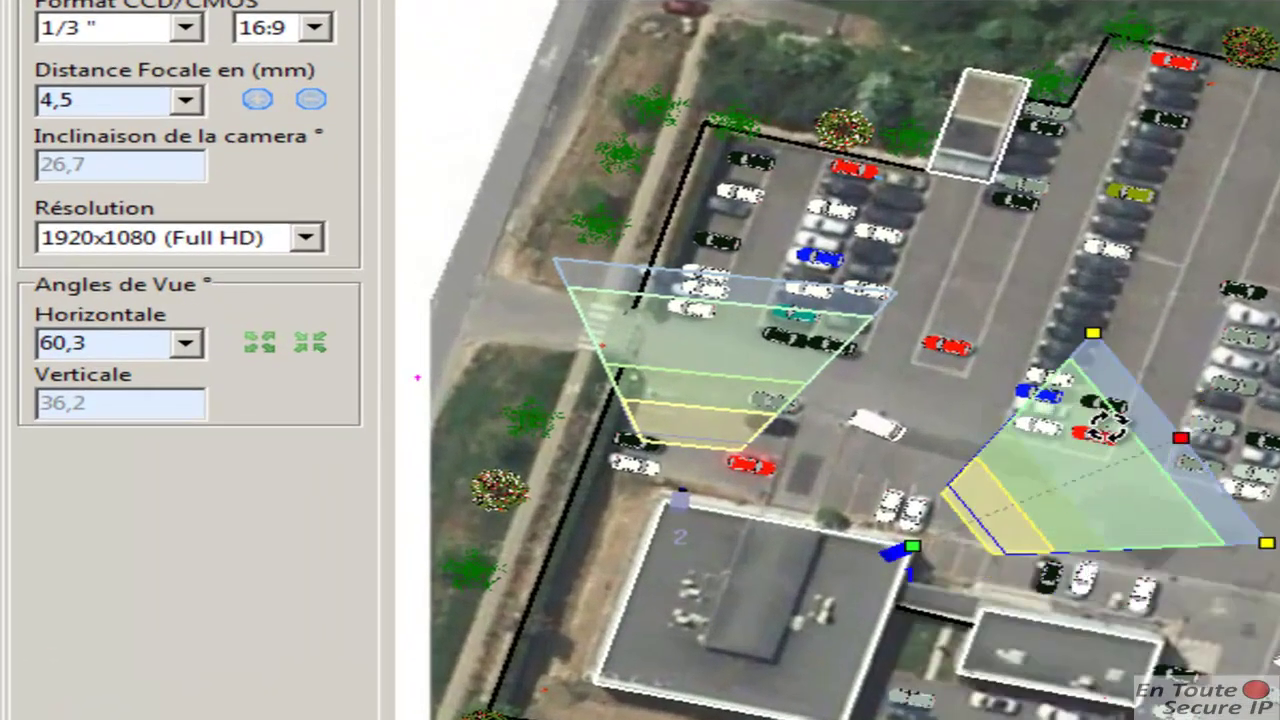
{"action": "left_click", "coordinate": [936, 397]}
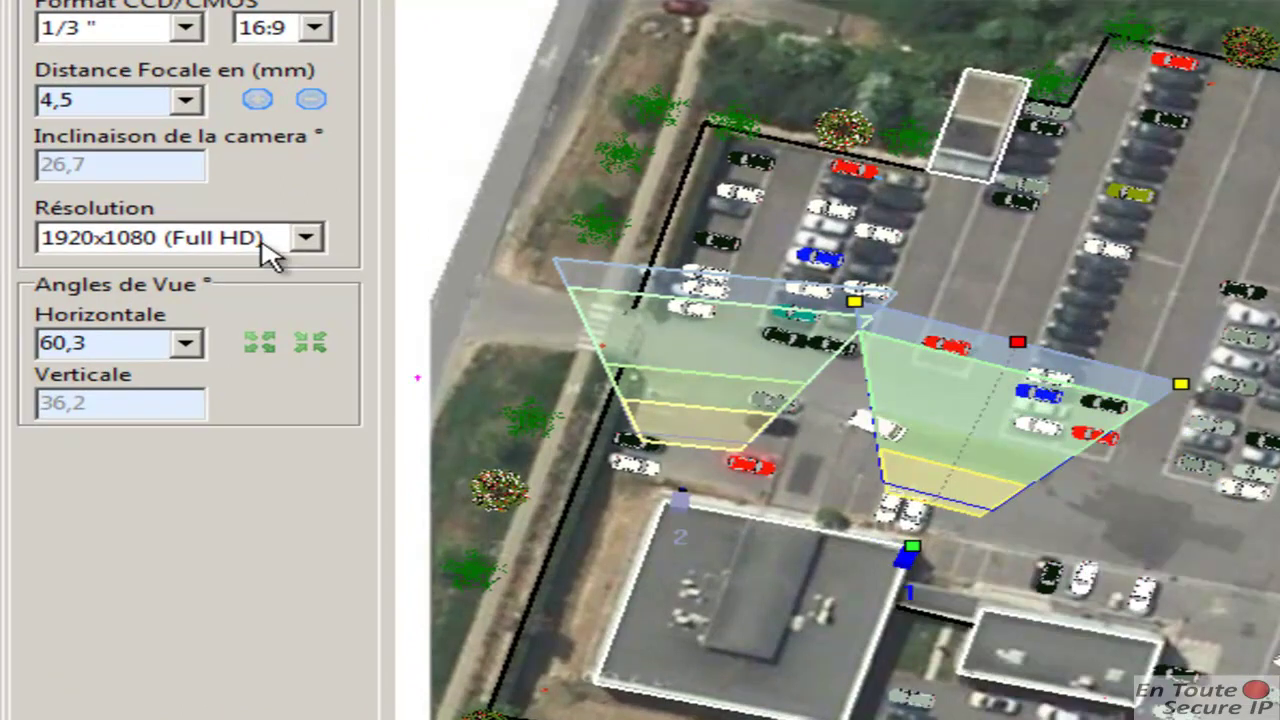
- Set camera 1's focal length to 12 mm and its installation height to 7 m
{"action": "left_click", "coordinate": [187, 101]}
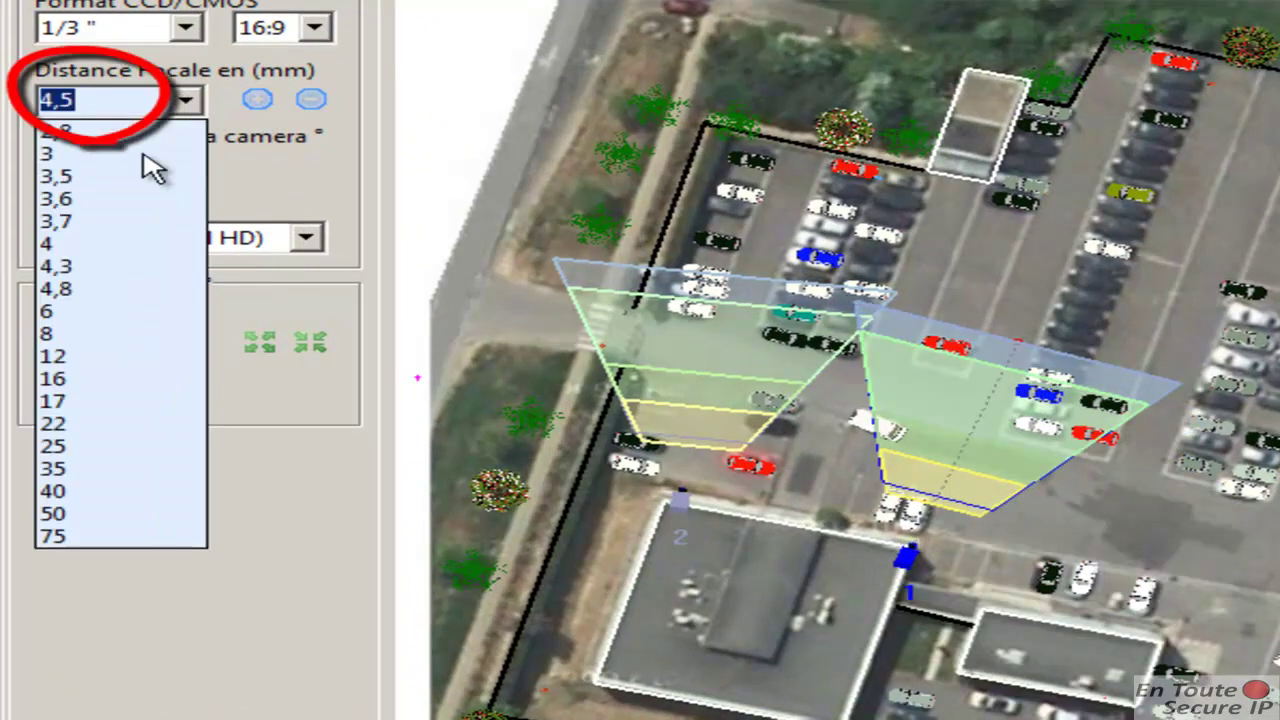
{"action": "left_click", "coordinate": [124, 357]}
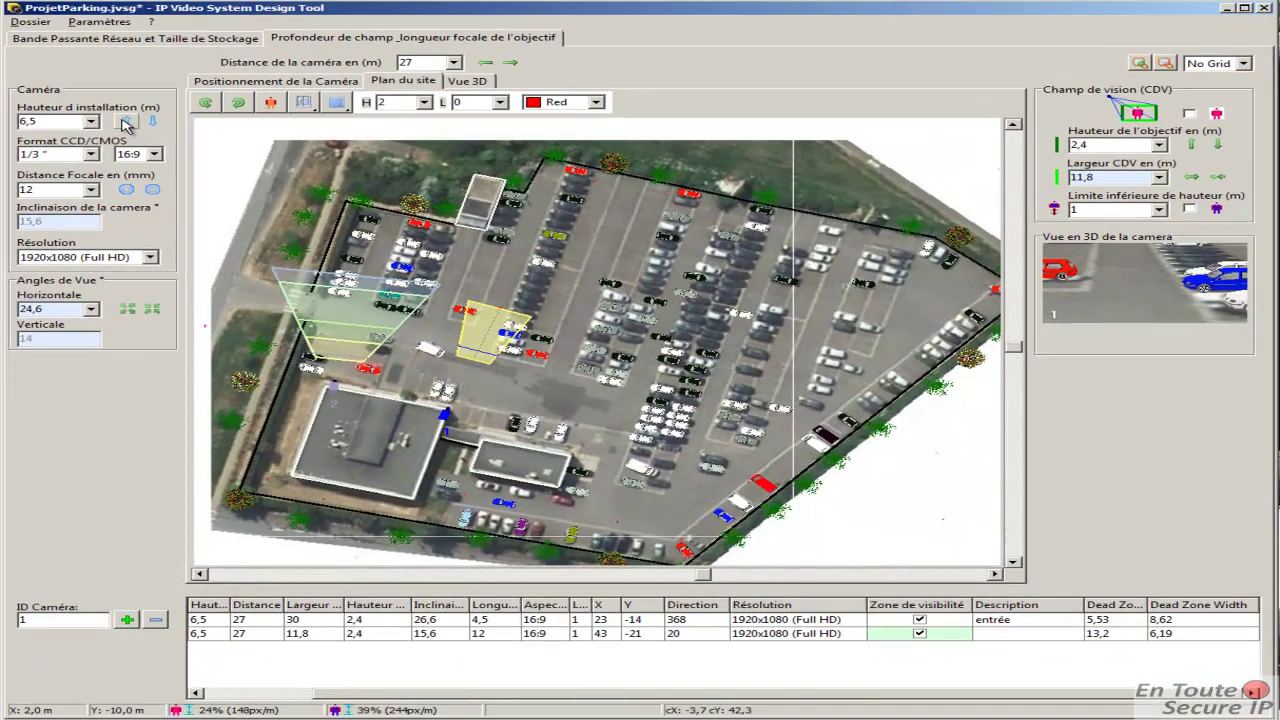
{"action": "left_click", "coordinate": [123, 120]}
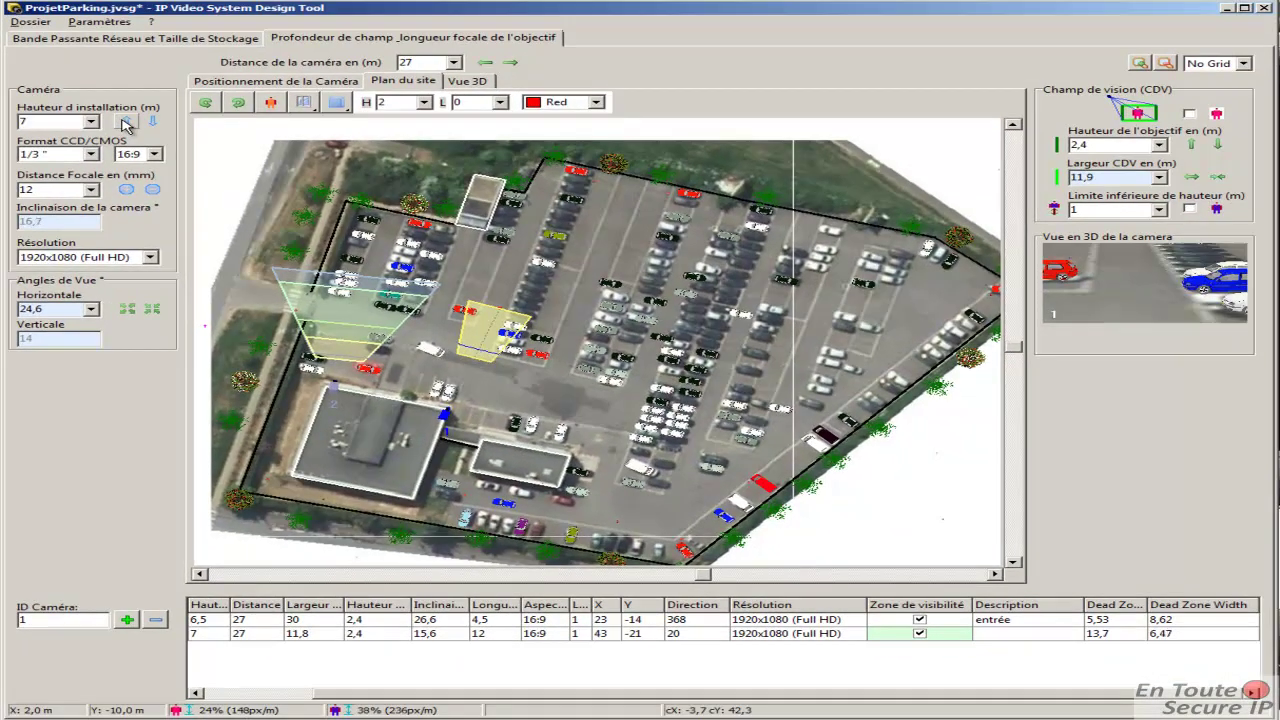
- Increase camera 1's distance to 85 m and check its coverage in the 3D view
{"action": "left_click", "coordinate": [512, 65]}
{"action": "left_click", "coordinate": [512, 65]}
{"action": "left_click", "coordinate": [512, 65]}
{"action": "left_click", "coordinate": [512, 65]}
{"action": "left_click", "coordinate": [512, 65]}
{"action": "left_click", "coordinate": [512, 65]}
{"action": "left_click", "coordinate": [512, 65]}
{"action": "left_click", "coordinate": [512, 65]}
{"action": "left_click", "coordinate": [512, 65]}
{"action": "left_click", "coordinate": [512, 65]}
{"action": "left_click", "coordinate": [512, 65]}
{"action": "left_click", "coordinate": [512, 65]}
{"action": "left_click", "coordinate": [512, 65]}
{"action": "left_click", "coordinate": [512, 65]}
{"action": "left_click", "coordinate": [512, 65]}
{"action": "left_click", "coordinate": [512, 65]}
{"action": "left_click", "coordinate": [512, 65]}
{"action": "left_click", "coordinate": [512, 65]}
{"action": "left_click", "coordinate": [512, 65]}
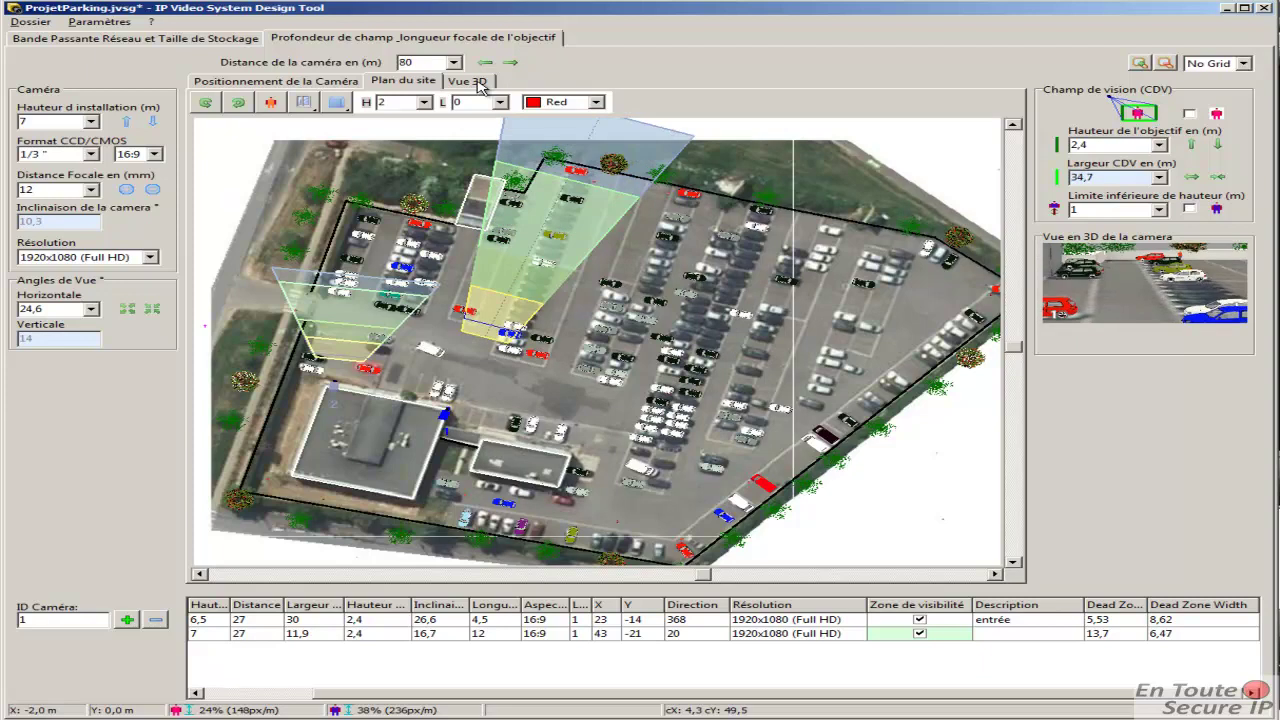
{"action": "left_click", "coordinate": [476, 83]}
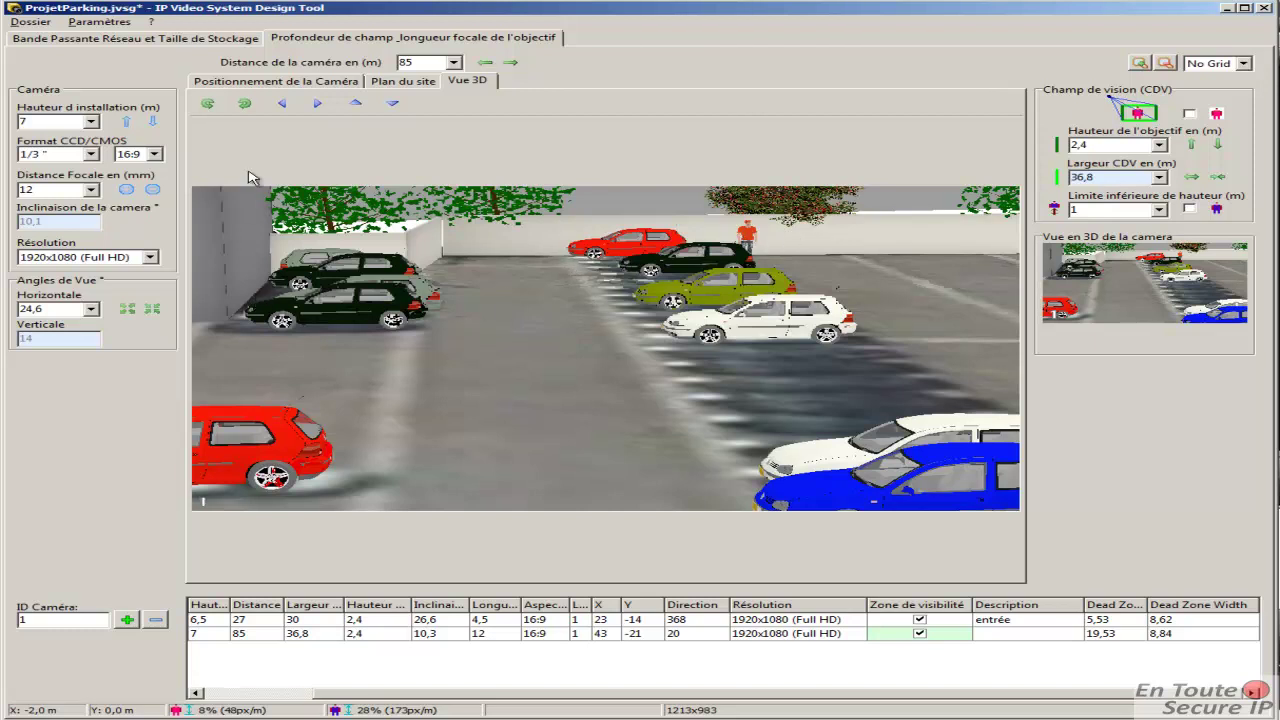
- Return to the site plan and review its options for image export, background and locking, without choosing any
{"action": "left_click", "coordinate": [410, 82]}
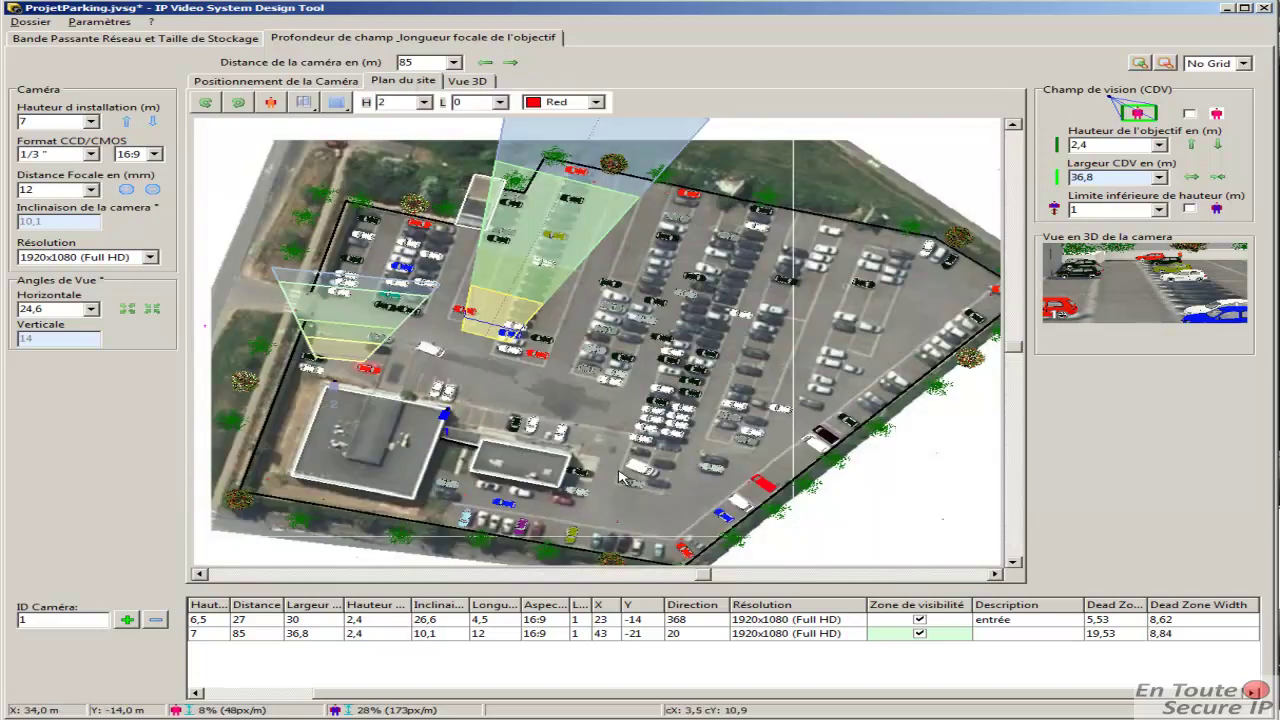
{"action": "right_click", "coordinate": [622, 470]}
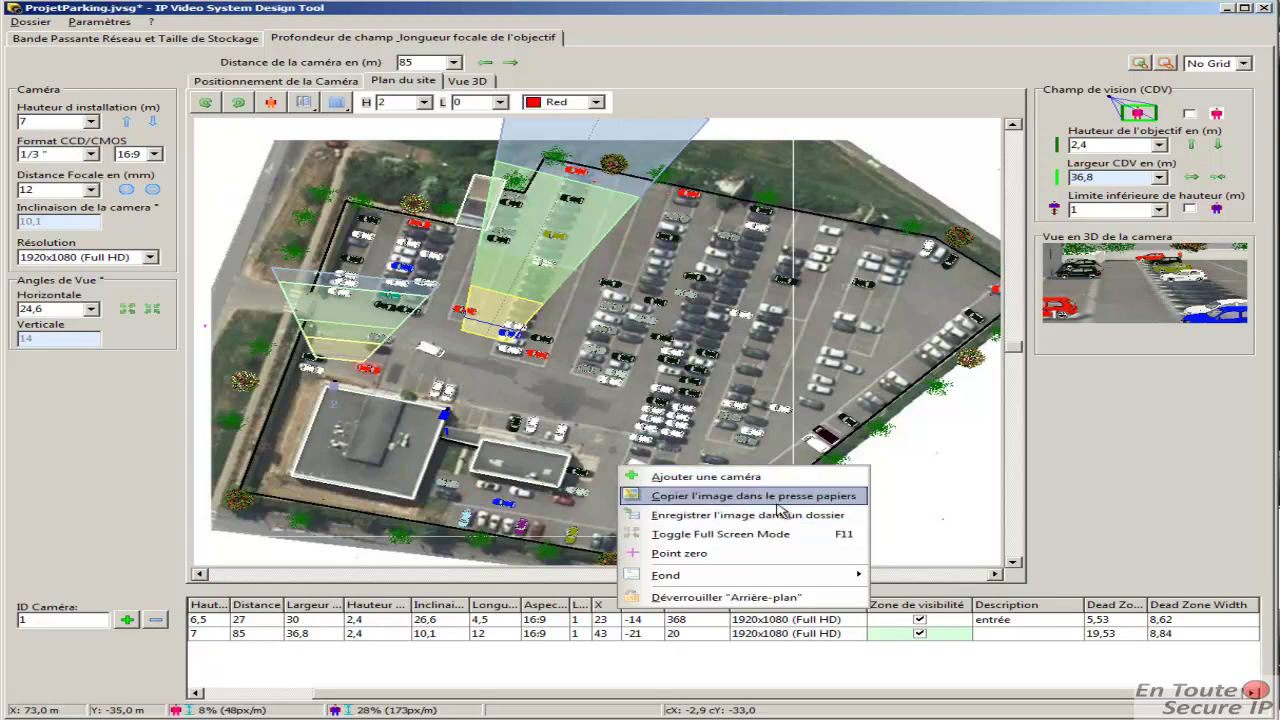
{"action": "mouse_move", "coordinate": [678, 588]}
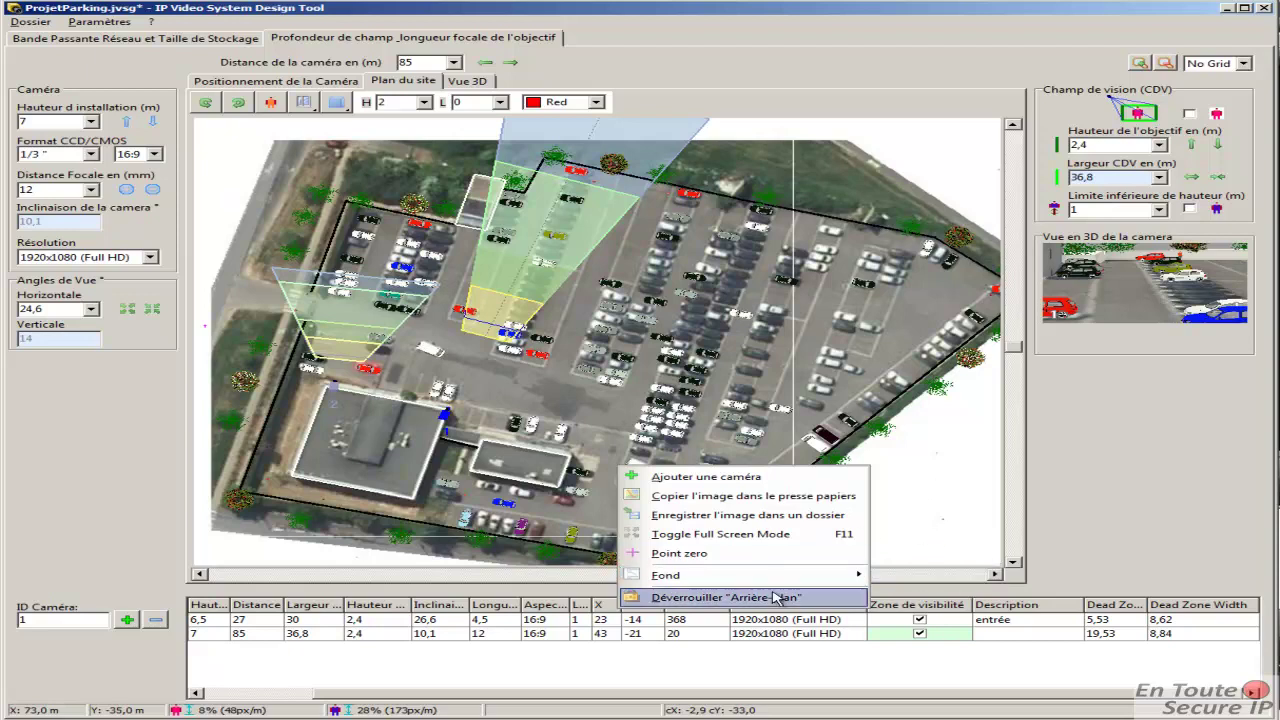
{"action": "left_click", "coordinate": [950, 451]}
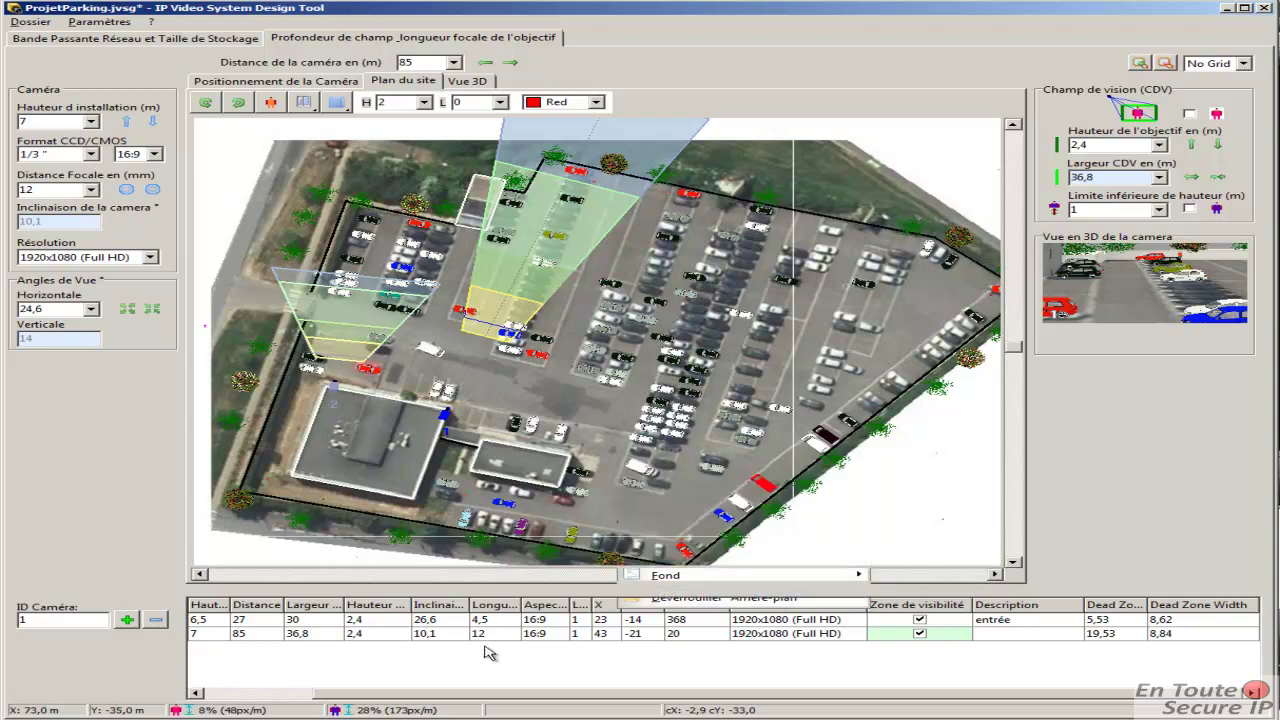
- Add a third camera at the small building's corner (X 66, Y -32) and rotate it to direction 30
{"action": "left_click", "coordinate": [127, 620]}
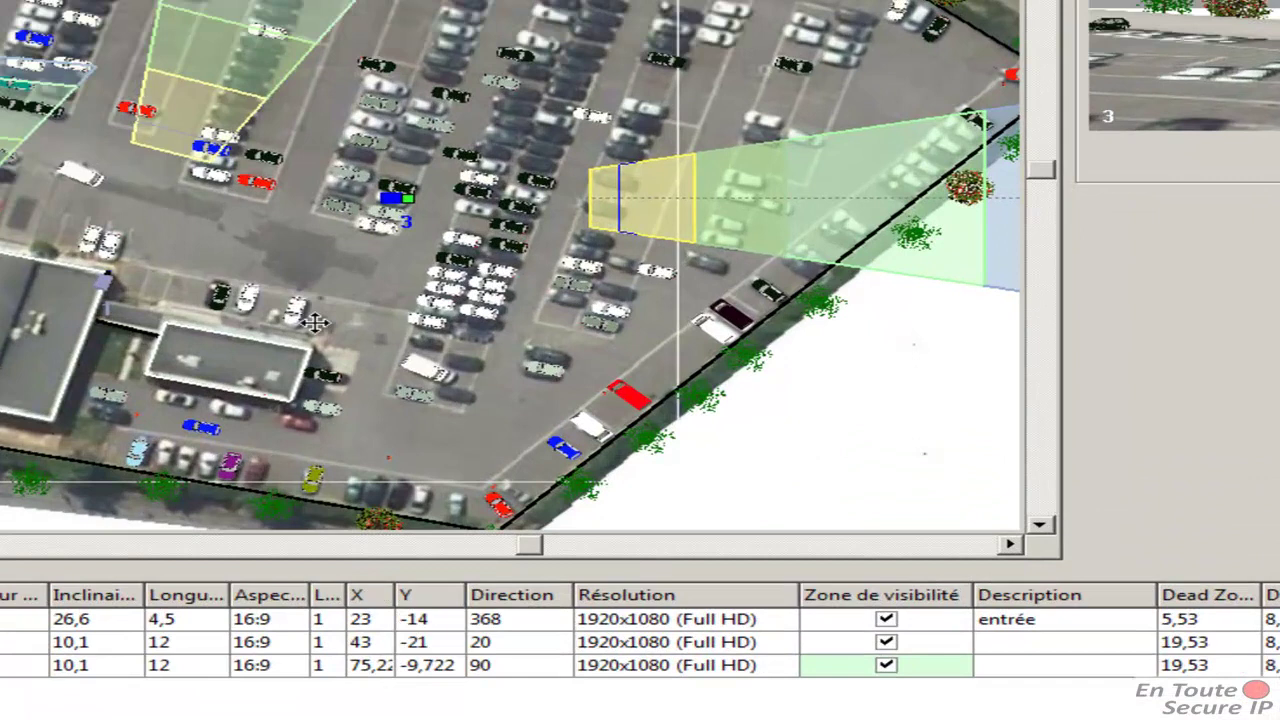
{"action": "left_click_drag", "start_coordinate": [315, 323], "coordinate": [321, 343]}
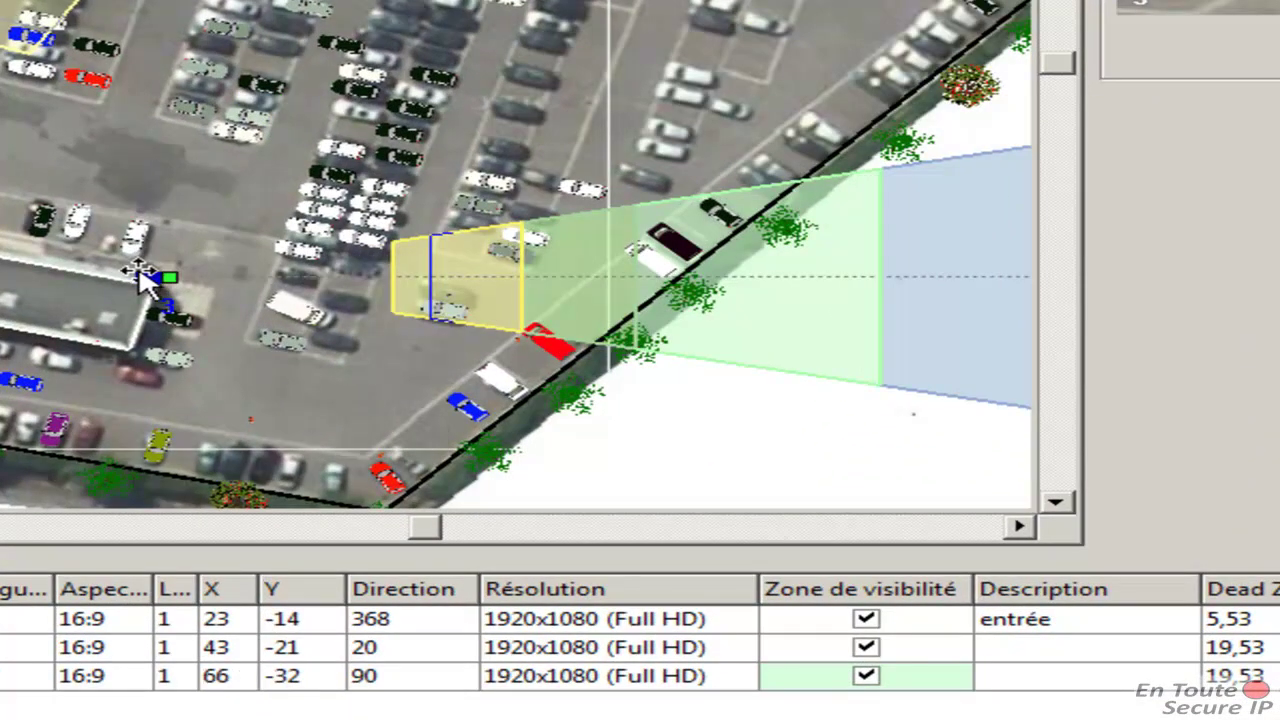
{"action": "right_click", "coordinate": [142, 278]}
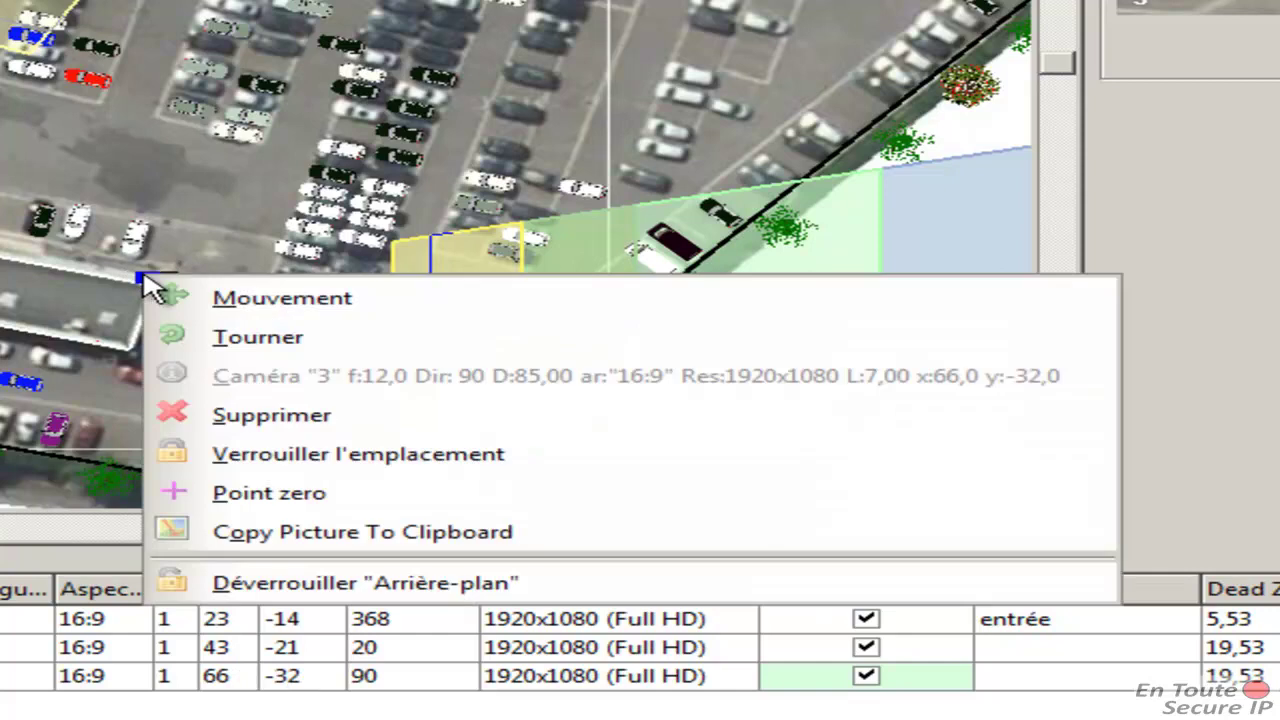
{"action": "left_click", "coordinate": [241, 336]}
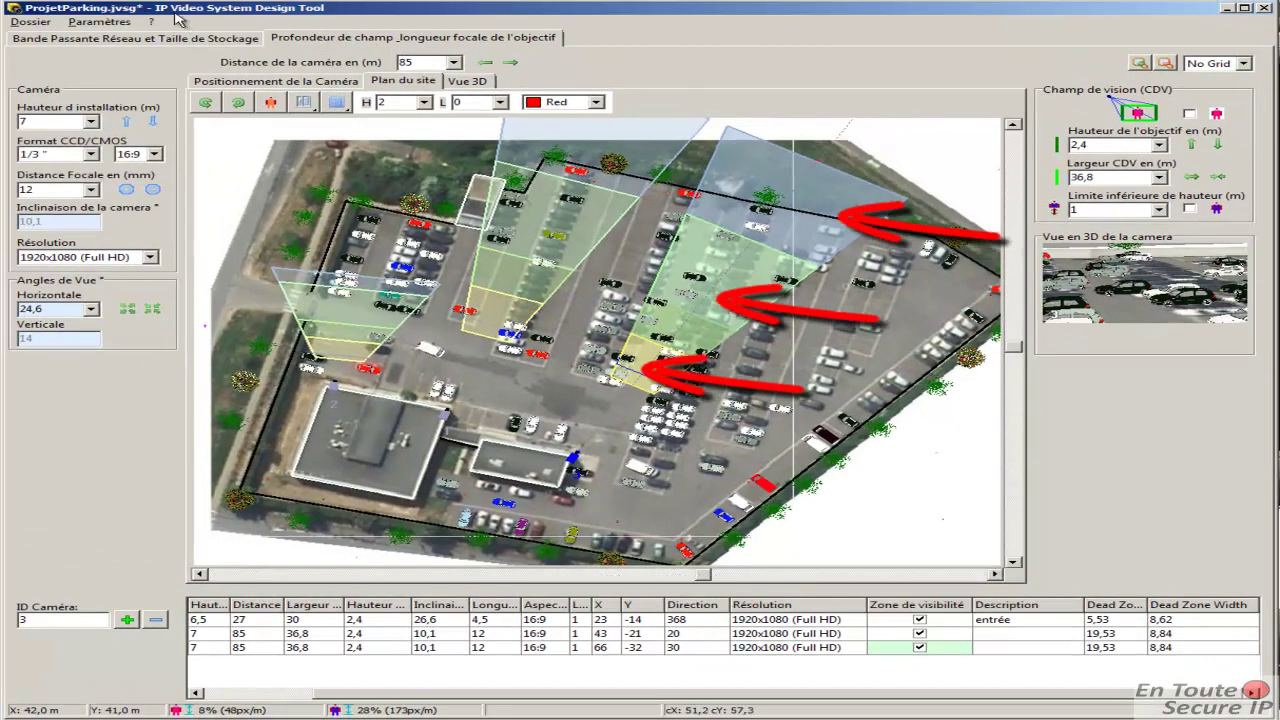
- Open the camera zone visualization settings and choose the number of pixels per metre (px/m) as the visualization type
{"action": "left_click", "coordinate": [98, 21]}
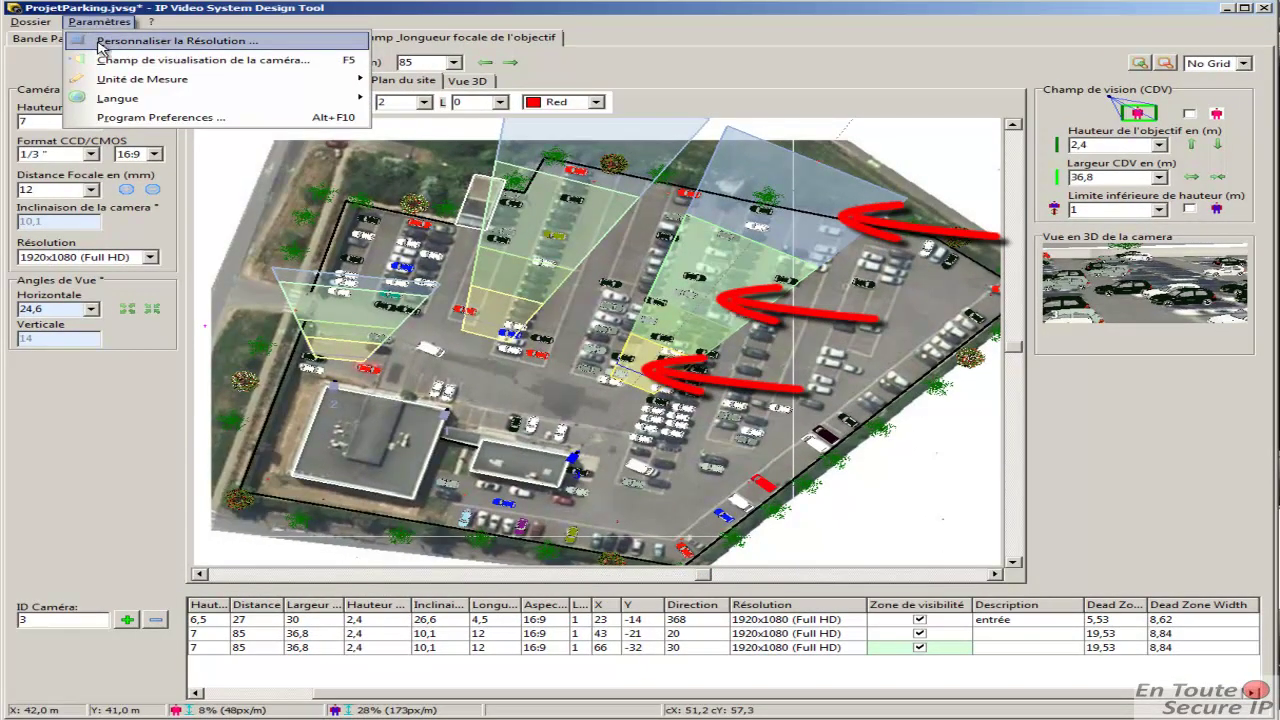
{"action": "left_click", "coordinate": [115, 60]}
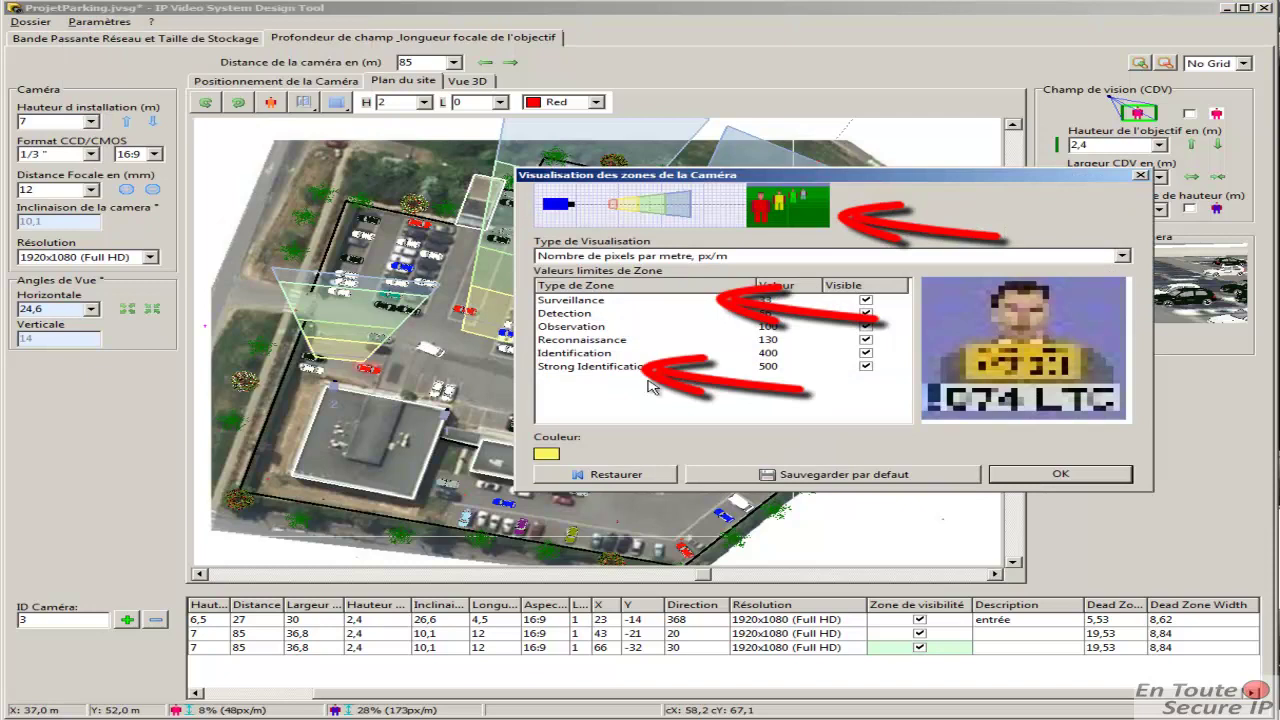
{"action": "left_click", "coordinate": [1124, 257]}
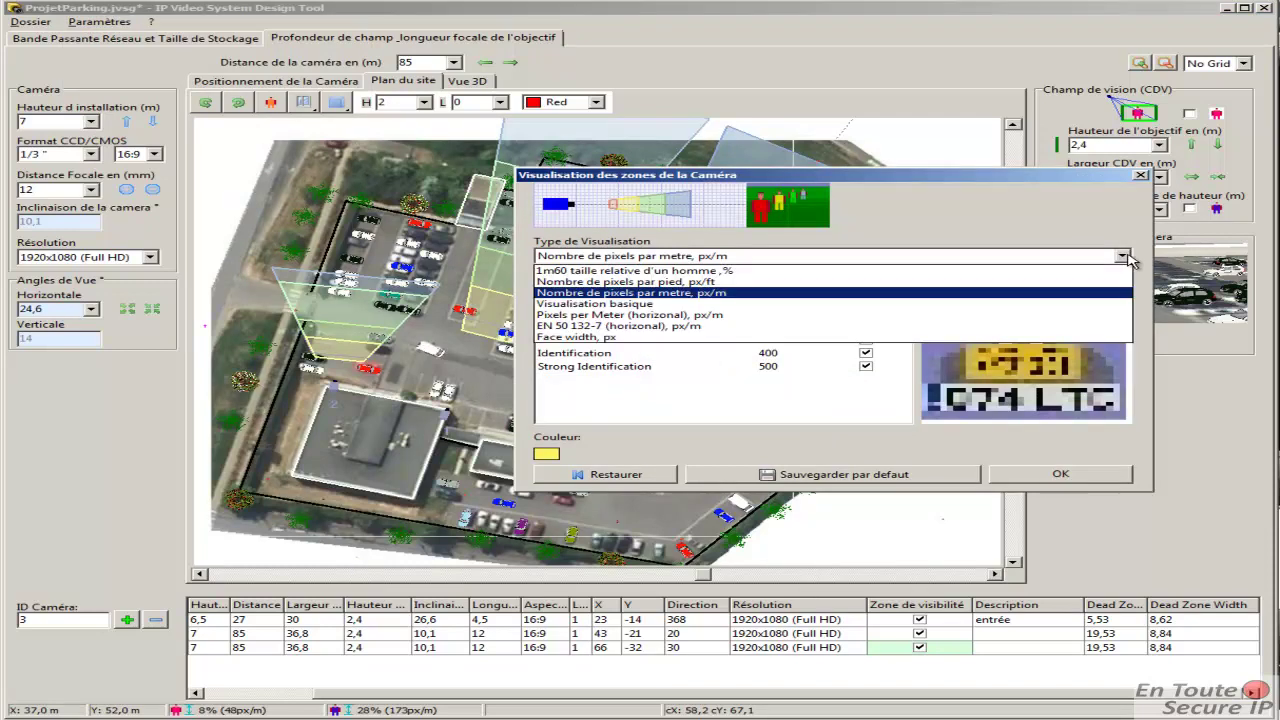
{"action": "left_click", "coordinate": [797, 293]}
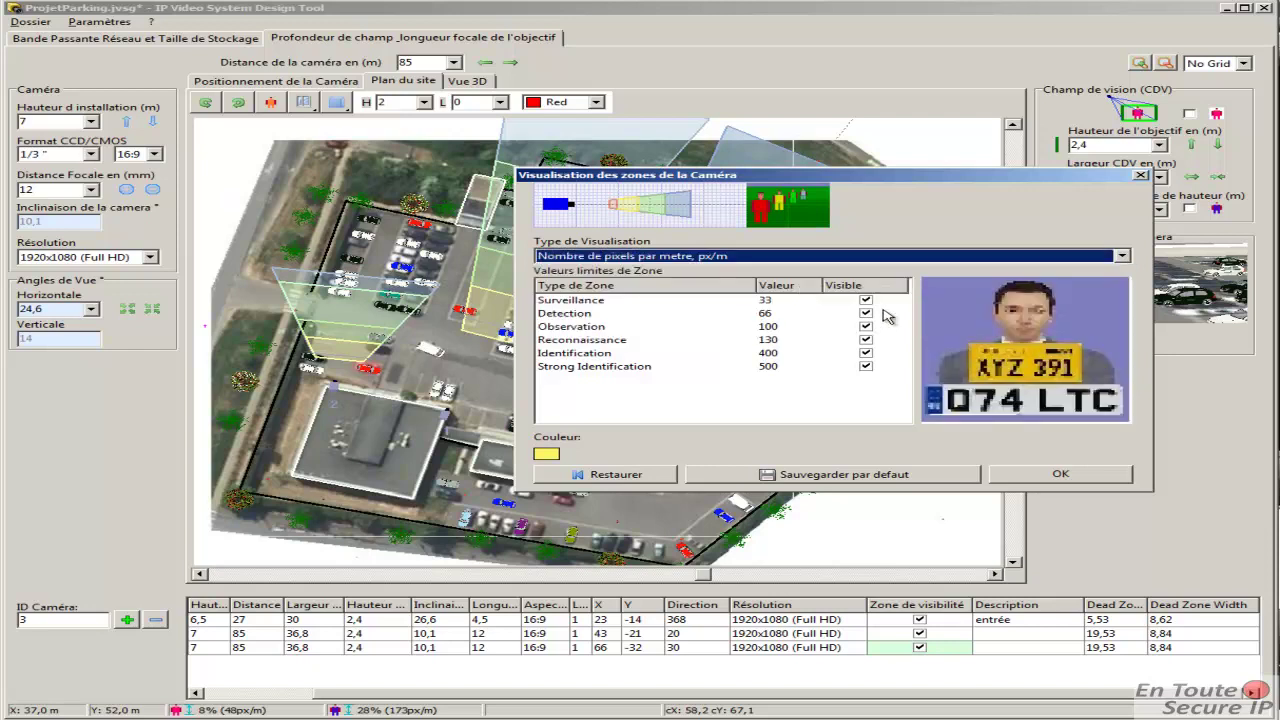
- Examine the limit values, colours and sample images of the Observation, Reconnaissance, Identification and Strong Identification zones, and accept the settings
{"action": "left_click", "coordinate": [804, 355]}
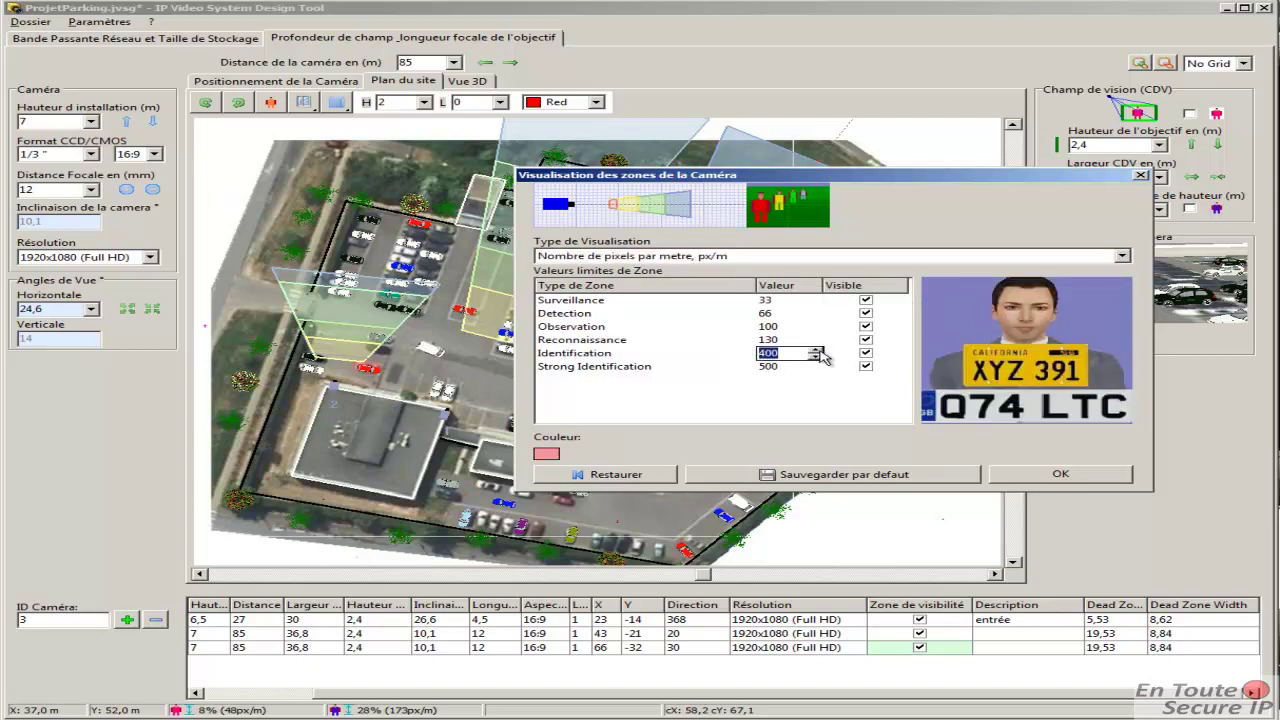
{"action": "left_click", "coordinate": [598, 357]}
{"action": "left_click", "coordinate": [588, 340]}
{"action": "left_click", "coordinate": [582, 327]}
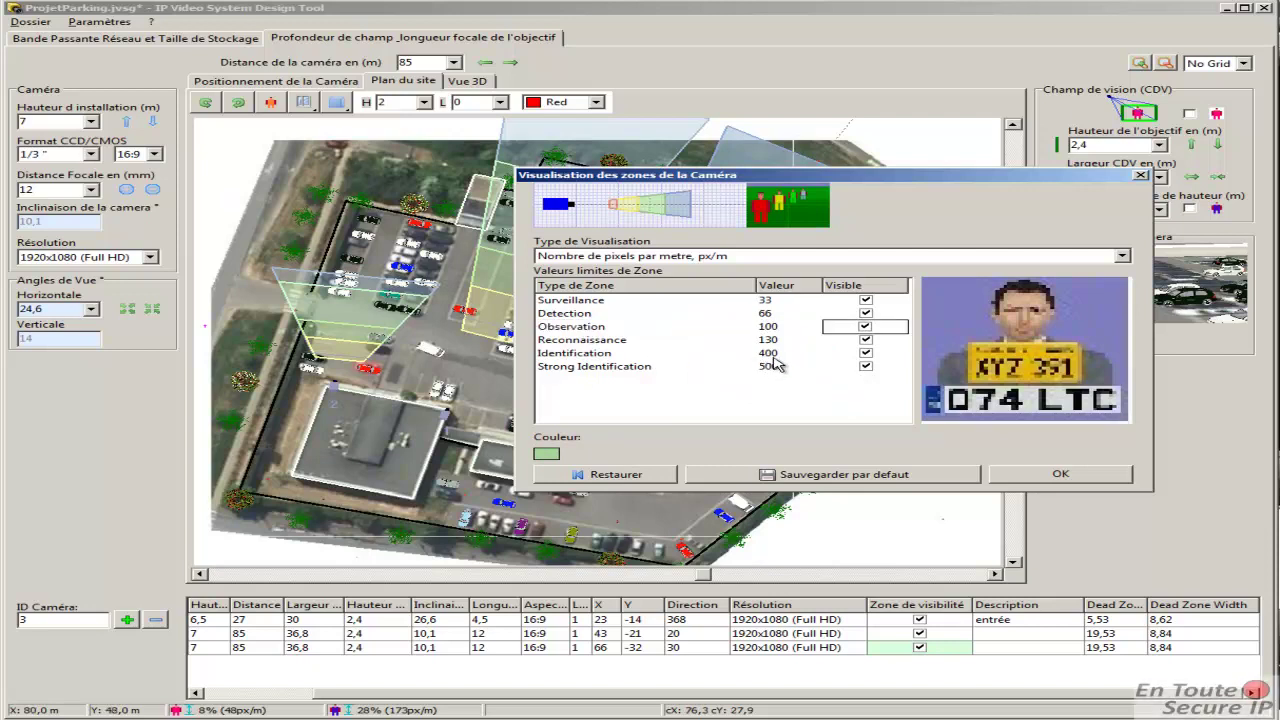
{"action": "left_click", "coordinate": [608, 357]}
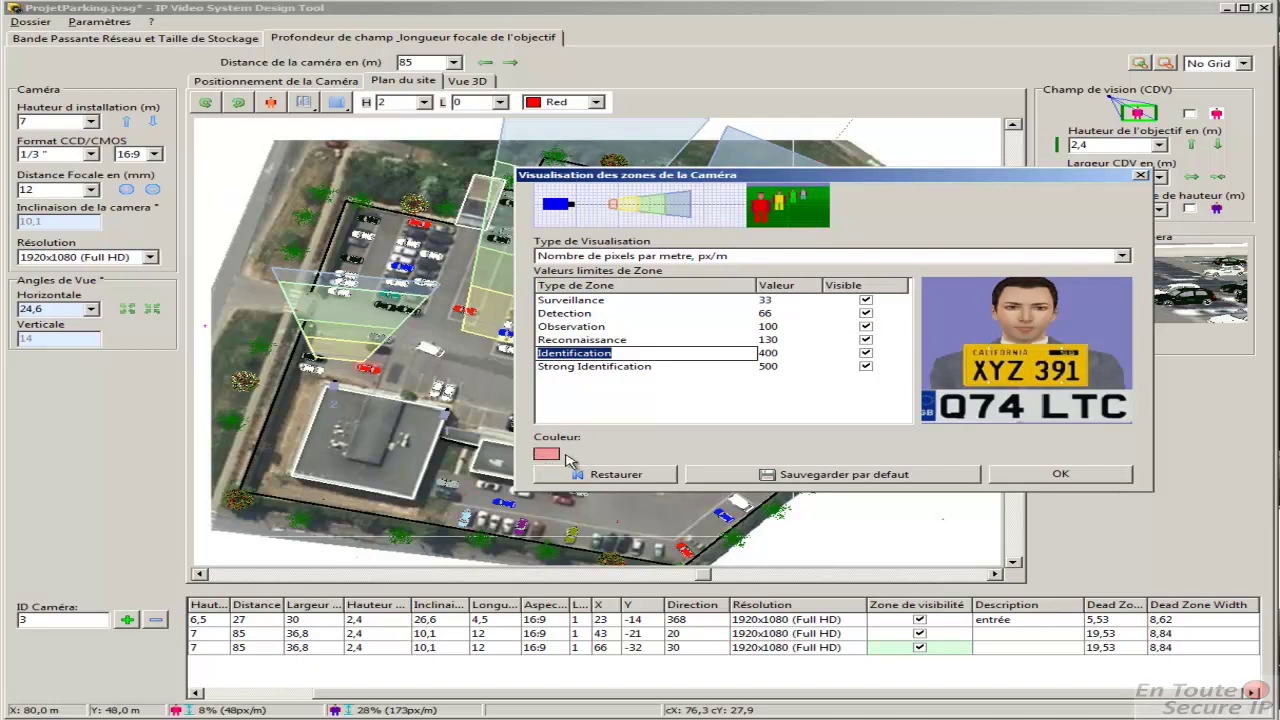
{"action": "left_click", "coordinate": [577, 368]}
{"action": "left_click", "coordinate": [563, 356]}
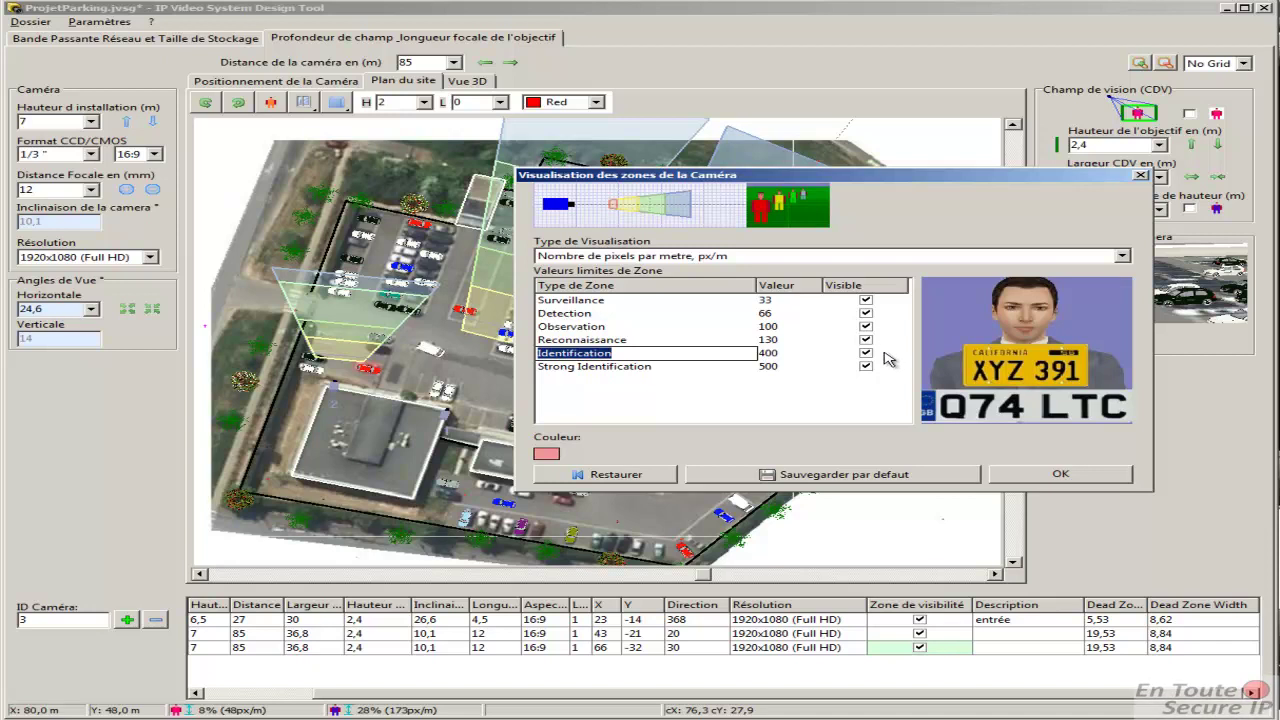
{"action": "left_click", "coordinate": [1093, 474]}
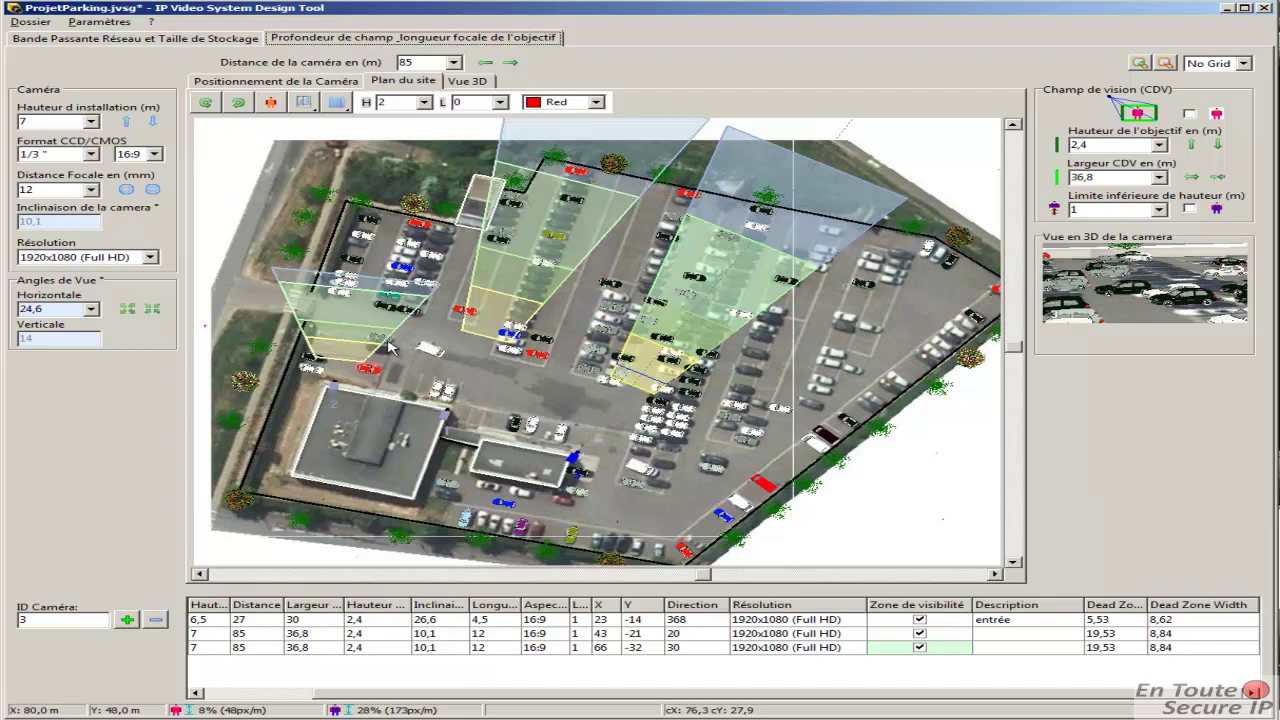
- Select camera 2 at the main building's corner and set its focal length to 22 mm
{"action": "left_click", "coordinate": [334, 386]}
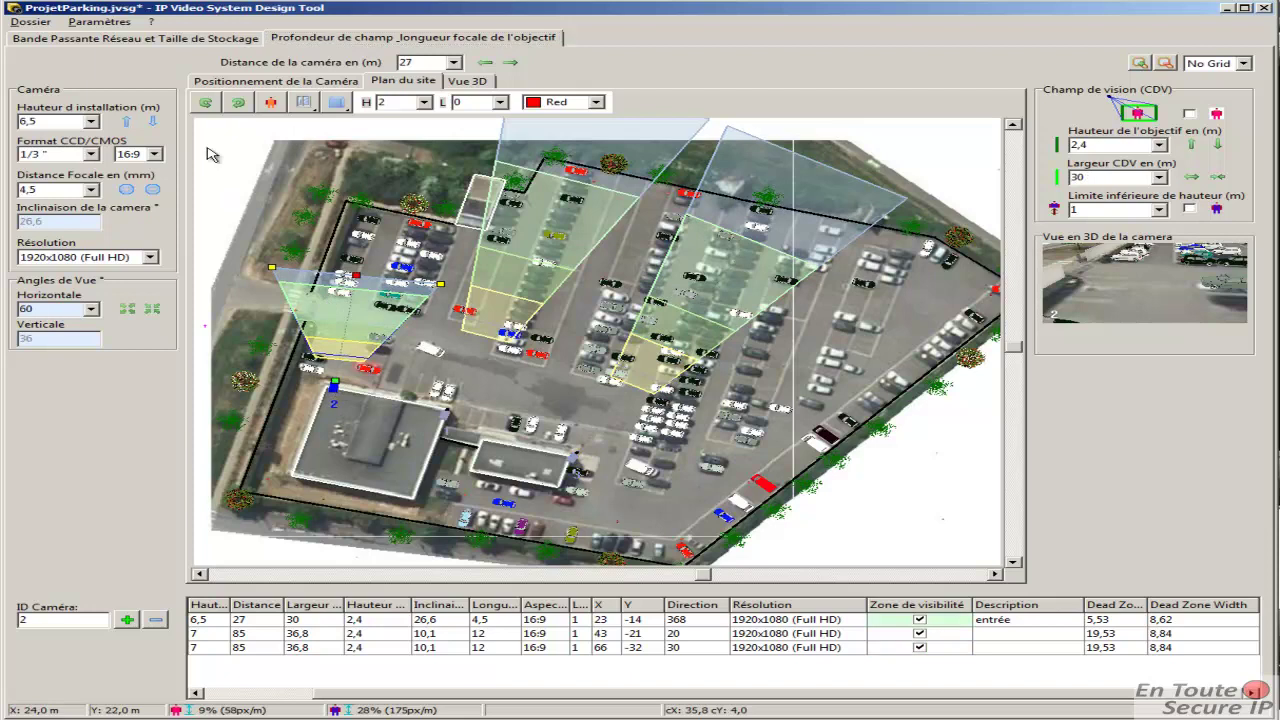
{"action": "left_click", "coordinate": [90, 191]}
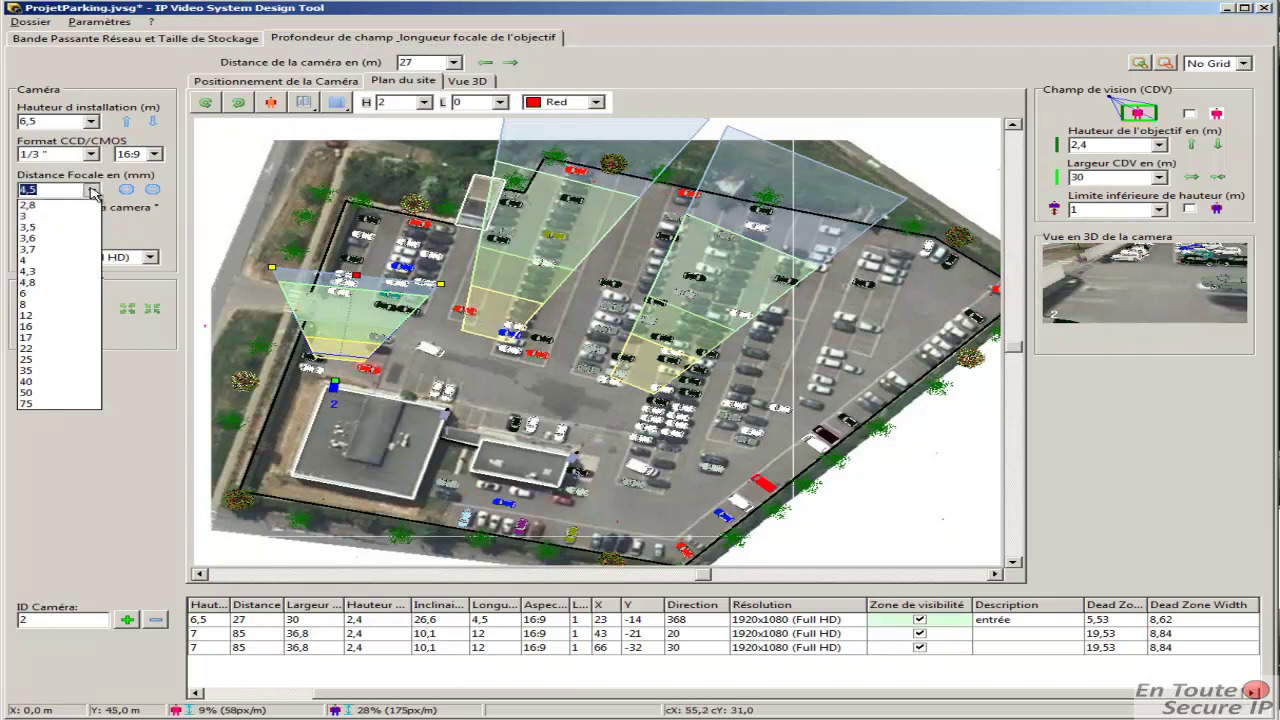
{"action": "left_click", "coordinate": [60, 333]}
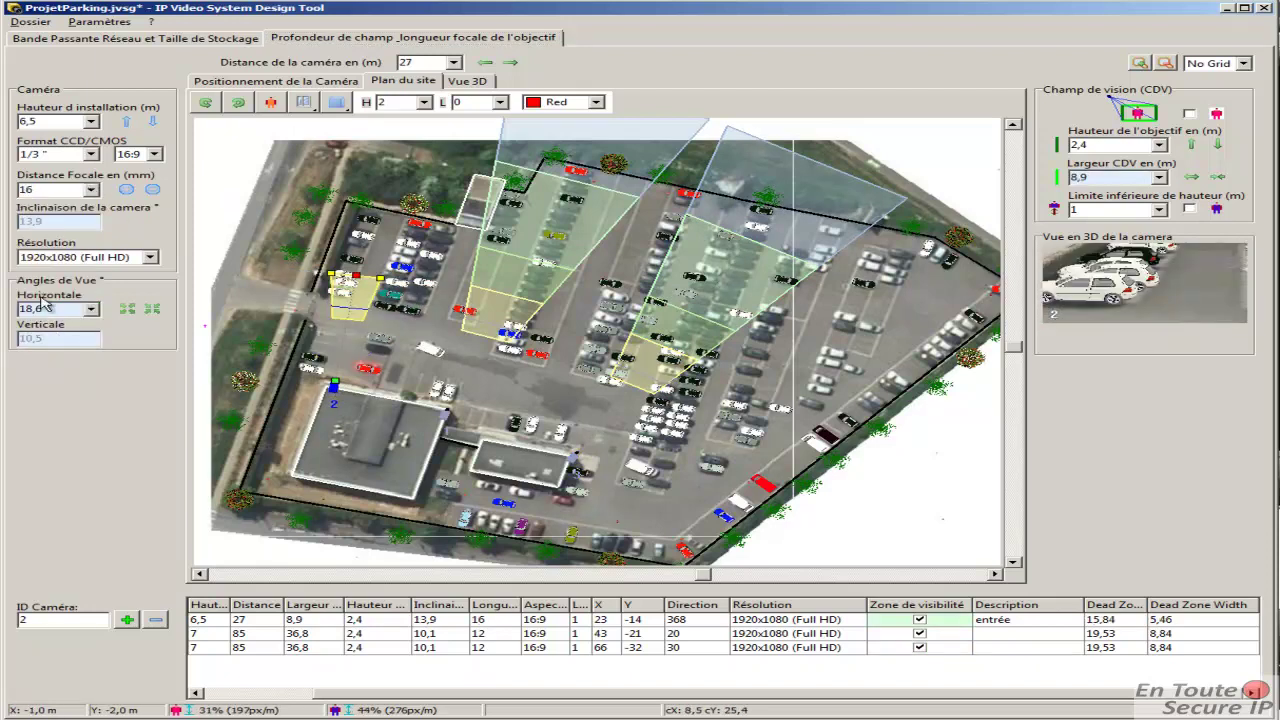
{"action": "left_click", "coordinate": [91, 190]}
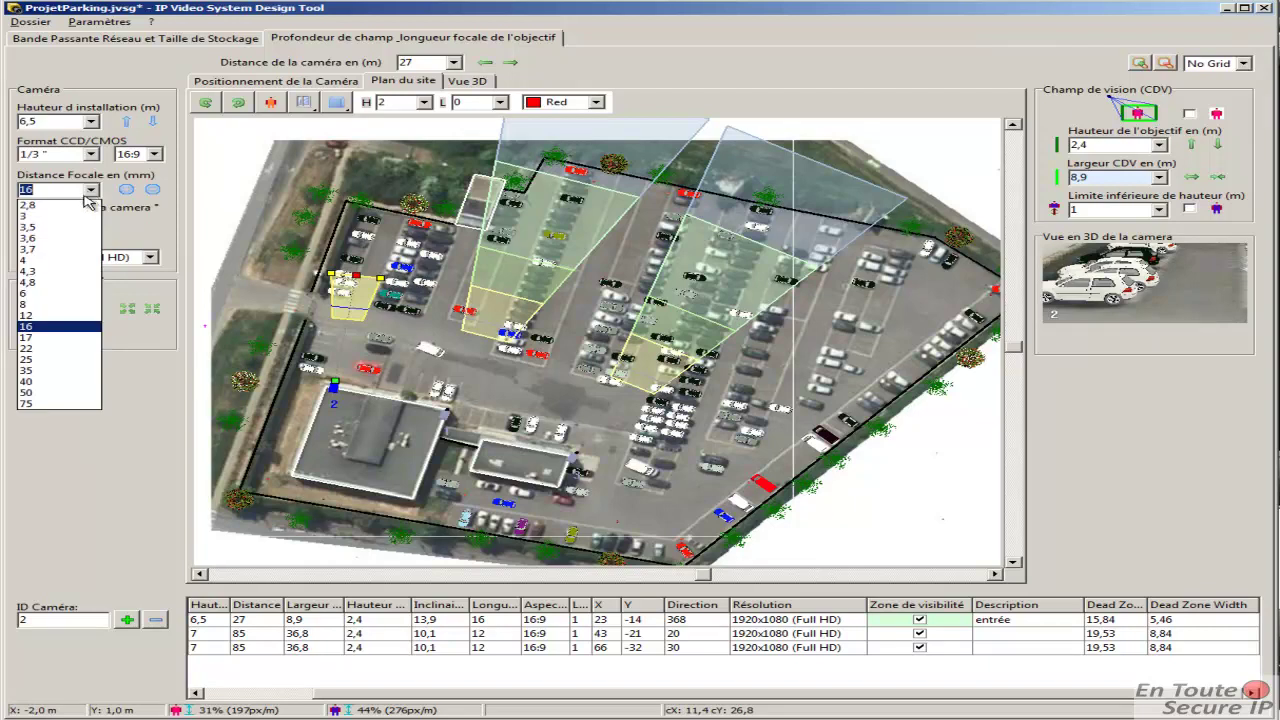
{"action": "left_click", "coordinate": [60, 349]}
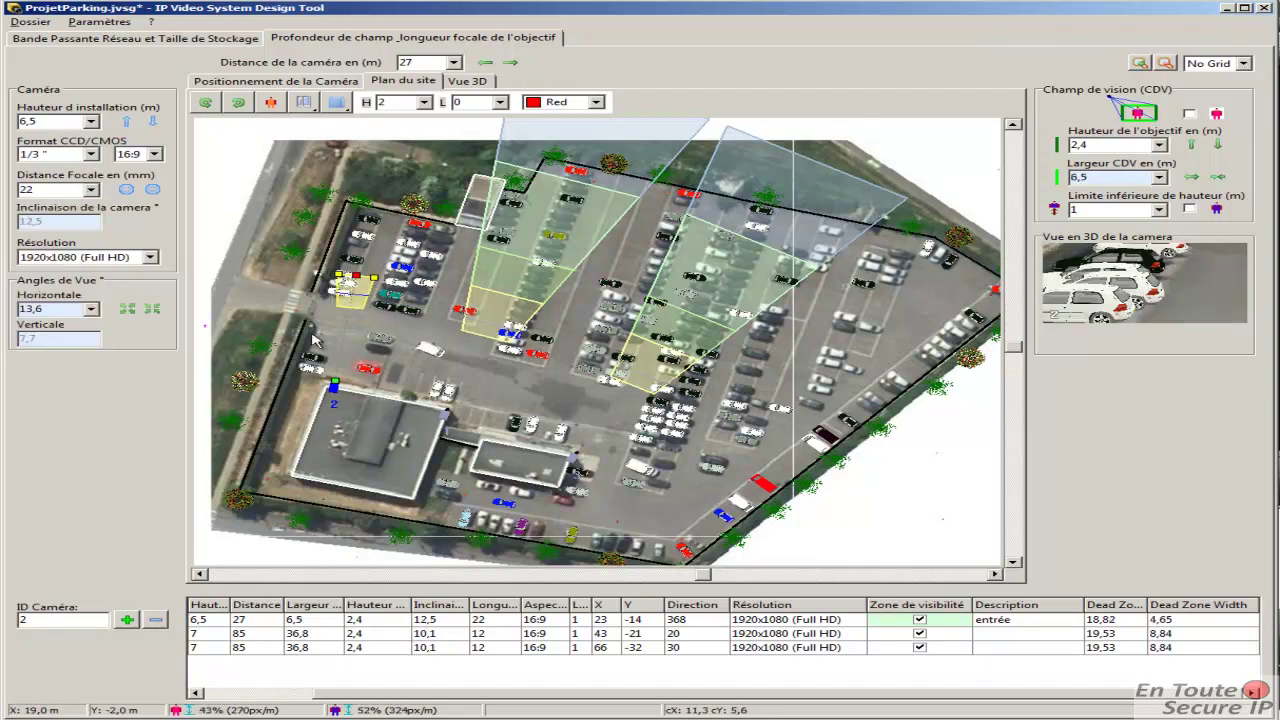
- Rotate camera 2 to direction 341 so that it points at the site entrance
{"action": "left_click", "coordinate": [207, 104]}
{"action": "left_click", "coordinate": [208, 105]}
{"action": "left_click", "coordinate": [207, 105]}
{"action": "left_click", "coordinate": [207, 105]}
{"action": "left_click", "coordinate": [207, 105]}
{"action": "left_click", "coordinate": [207, 105]}
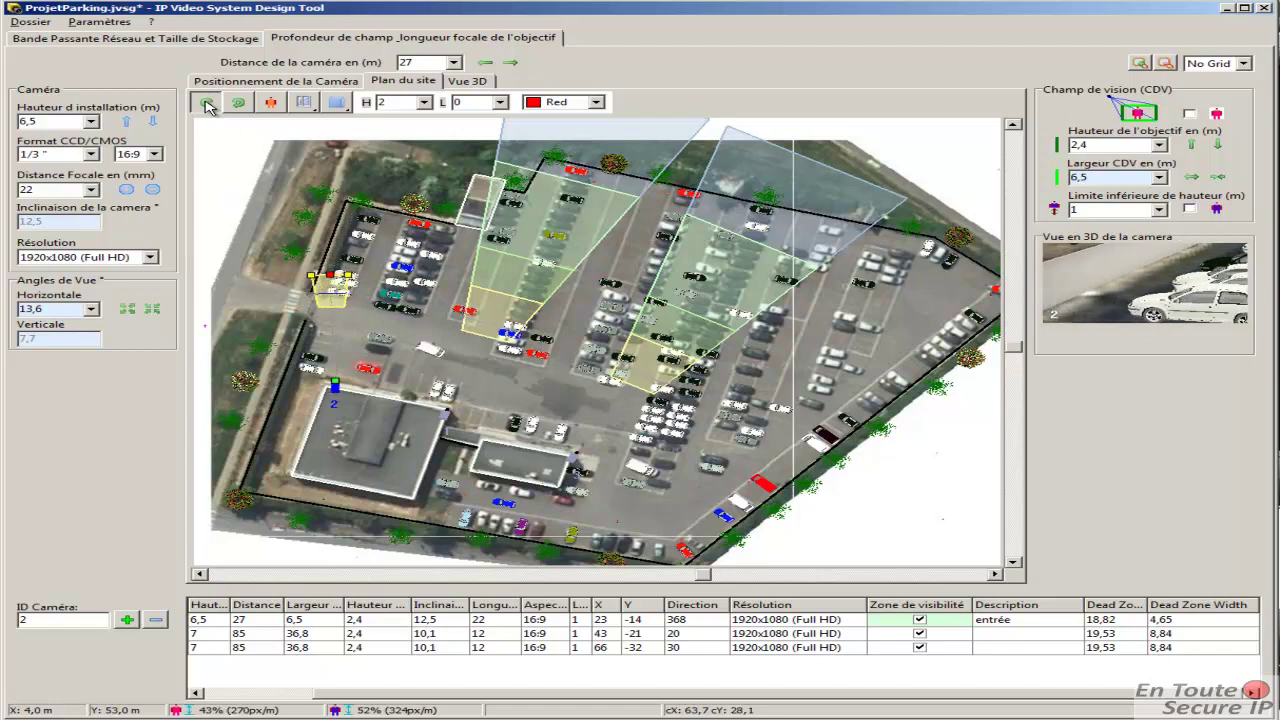
{"action": "left_click", "coordinate": [207, 105]}
{"action": "left_click", "coordinate": [207, 105]}
{"action": "left_click", "coordinate": [205, 107]}
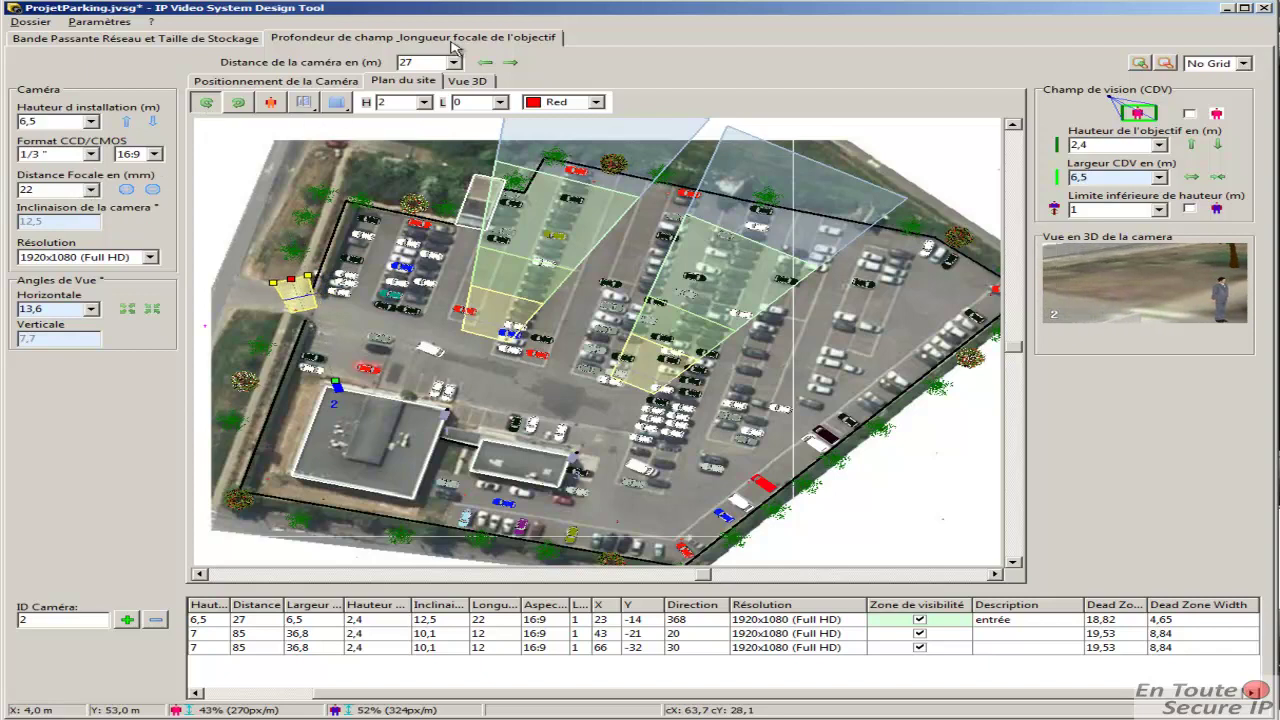
- Reduce camera 2's distance to 21 m so its coverage zone lies at the entrance gate
{"action": "left_click", "coordinate": [486, 64]}
{"action": "left_click", "coordinate": [486, 64]}
{"action": "left_click", "coordinate": [486, 64]}
{"action": "left_click", "coordinate": [486, 64]}
{"action": "left_click", "coordinate": [486, 64]}
{"action": "left_click", "coordinate": [486, 64]}
{"action": "left_click", "coordinate": [486, 64]}
{"action": "left_click", "coordinate": [486, 64]}
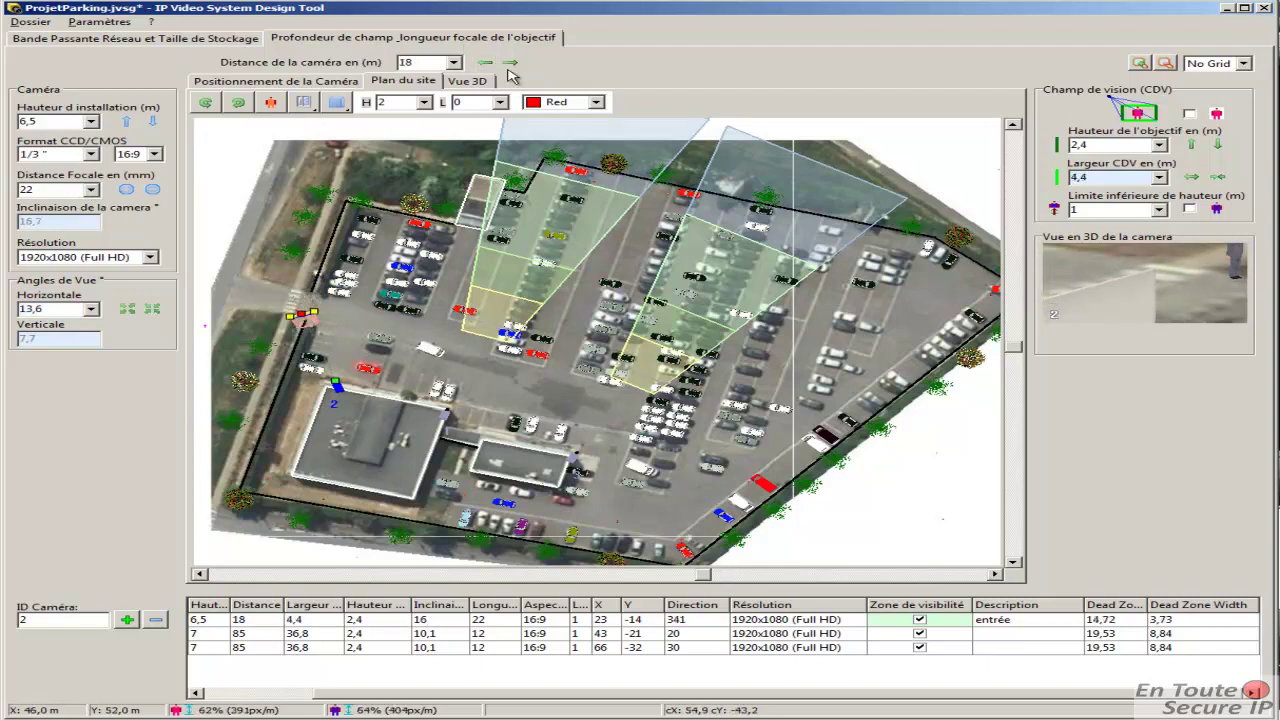
{"action": "left_click", "coordinate": [511, 63]}
{"action": "left_click", "coordinate": [511, 63]}
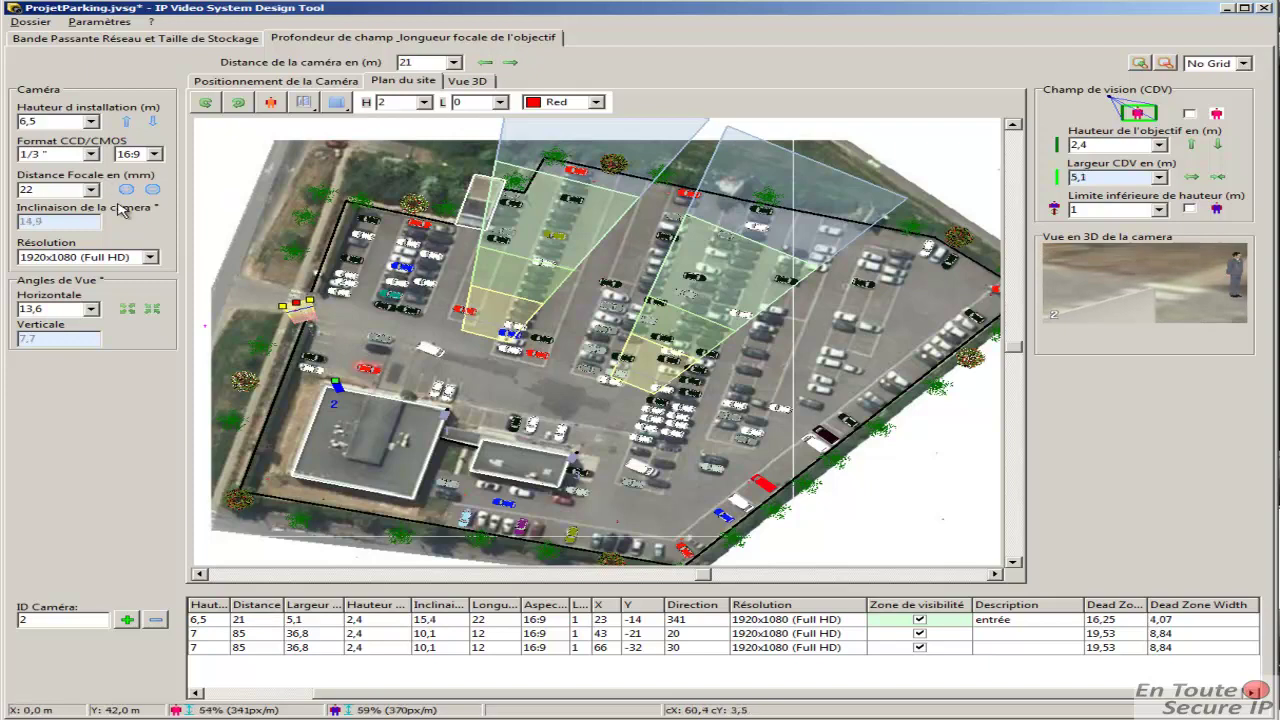
- Rotate camera 2 back to direction 347 and set its distance to 20 m
{"action": "left_click", "coordinate": [240, 104]}
{"action": "left_click", "coordinate": [240, 104]}
{"action": "left_click", "coordinate": [240, 104]}
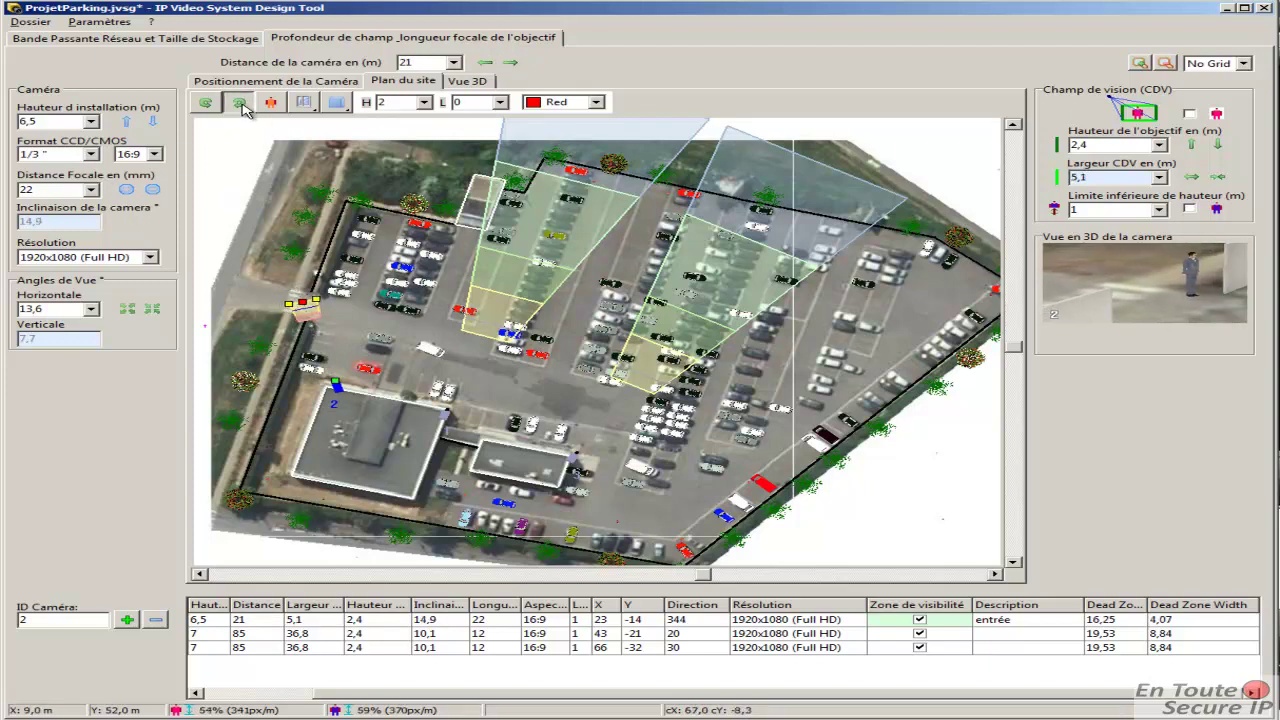
{"action": "left_click", "coordinate": [240, 104]}
{"action": "left_click", "coordinate": [240, 104]}
{"action": "left_click", "coordinate": [240, 104]}
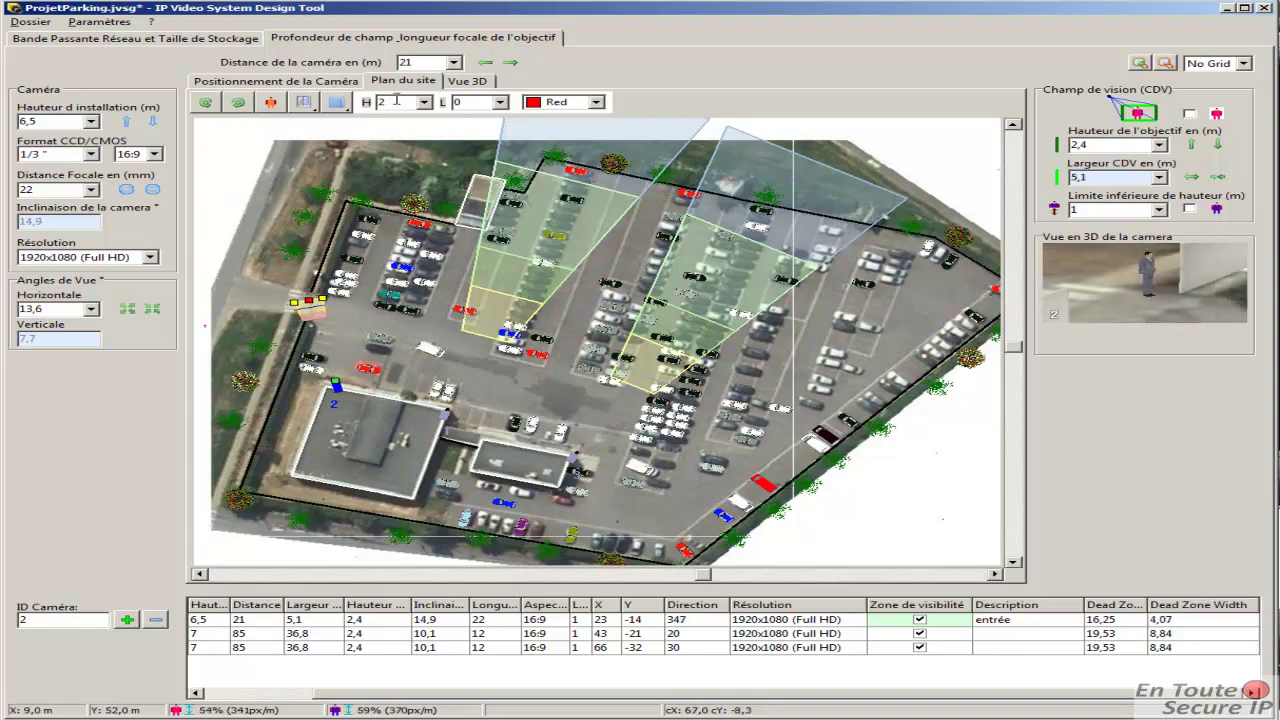
{"action": "left_click", "coordinate": [485, 63]}
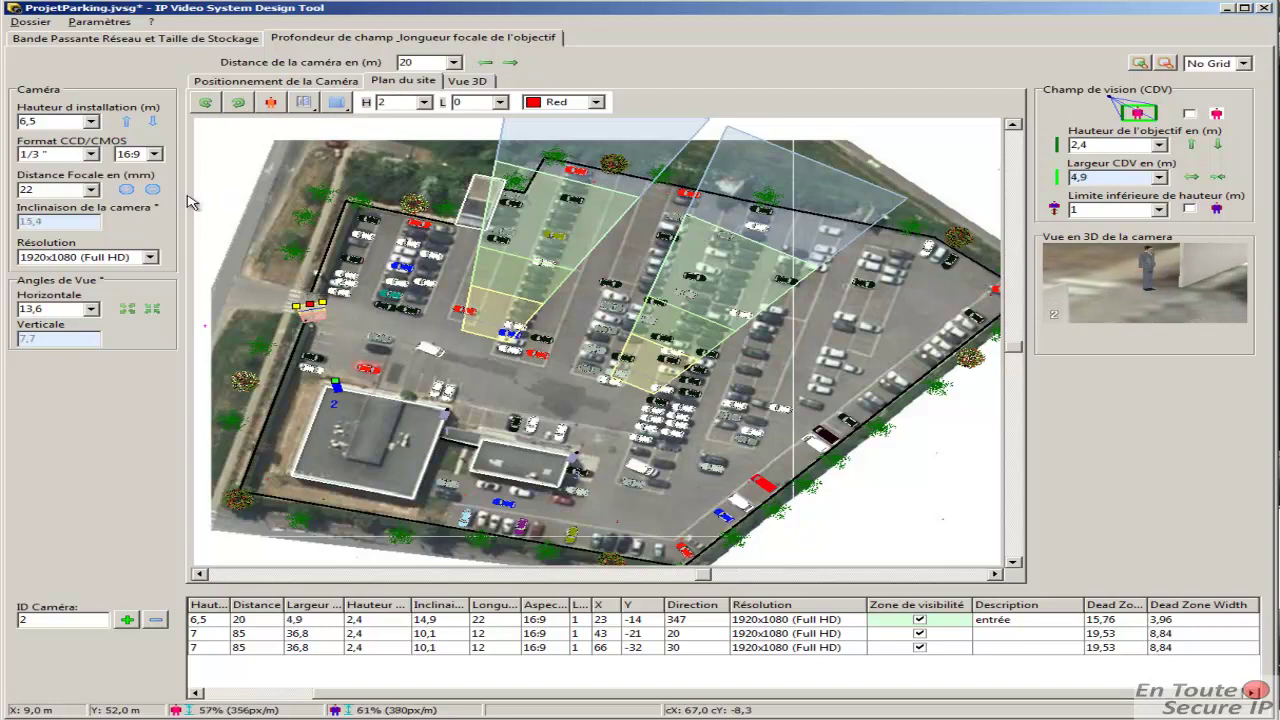
- Set camera 2's focal length to 25 mm and its direction to 345, keeping the camera selected
{"action": "left_click", "coordinate": [90, 190]}
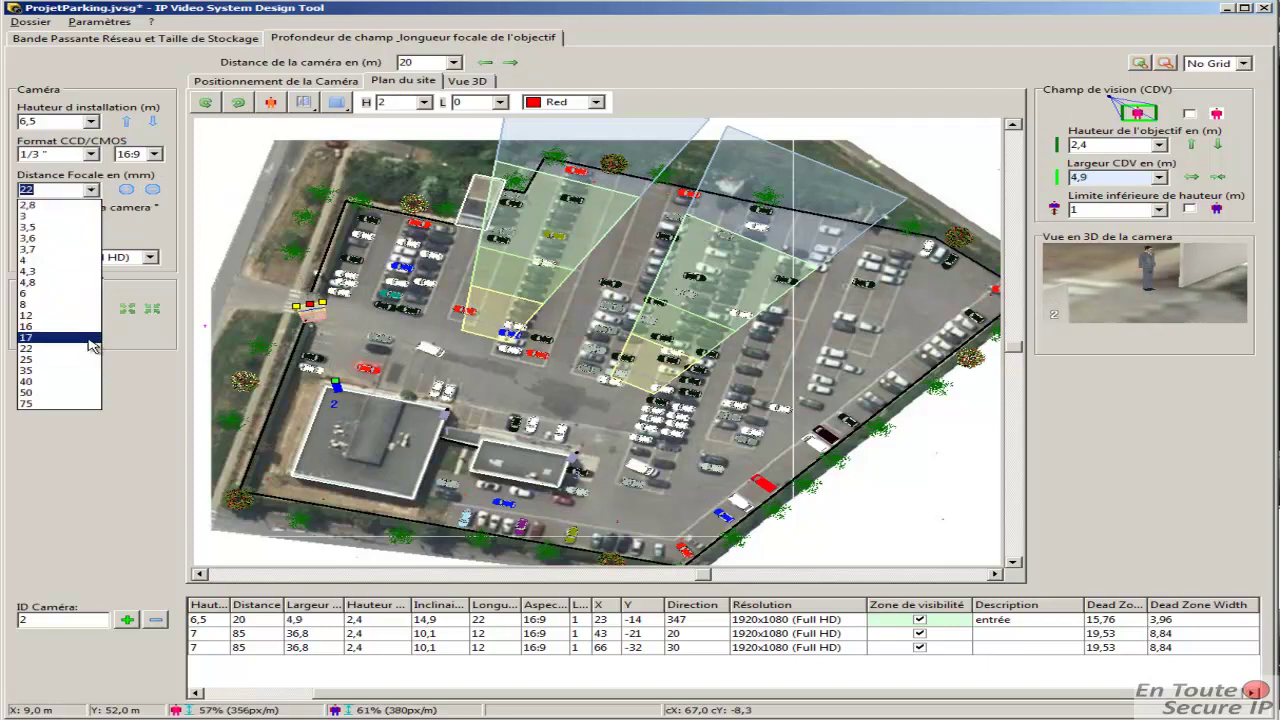
{"action": "left_click", "coordinate": [70, 366]}
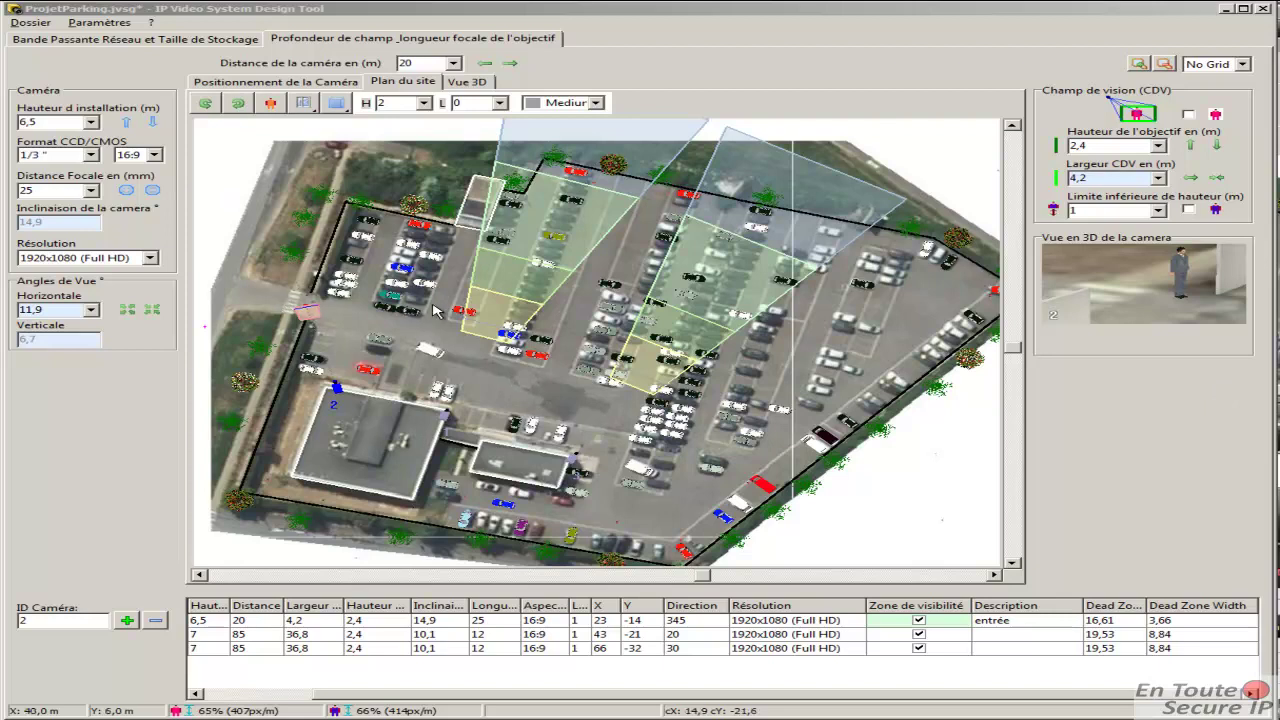
{"action": "left_click", "coordinate": [338, 390]}
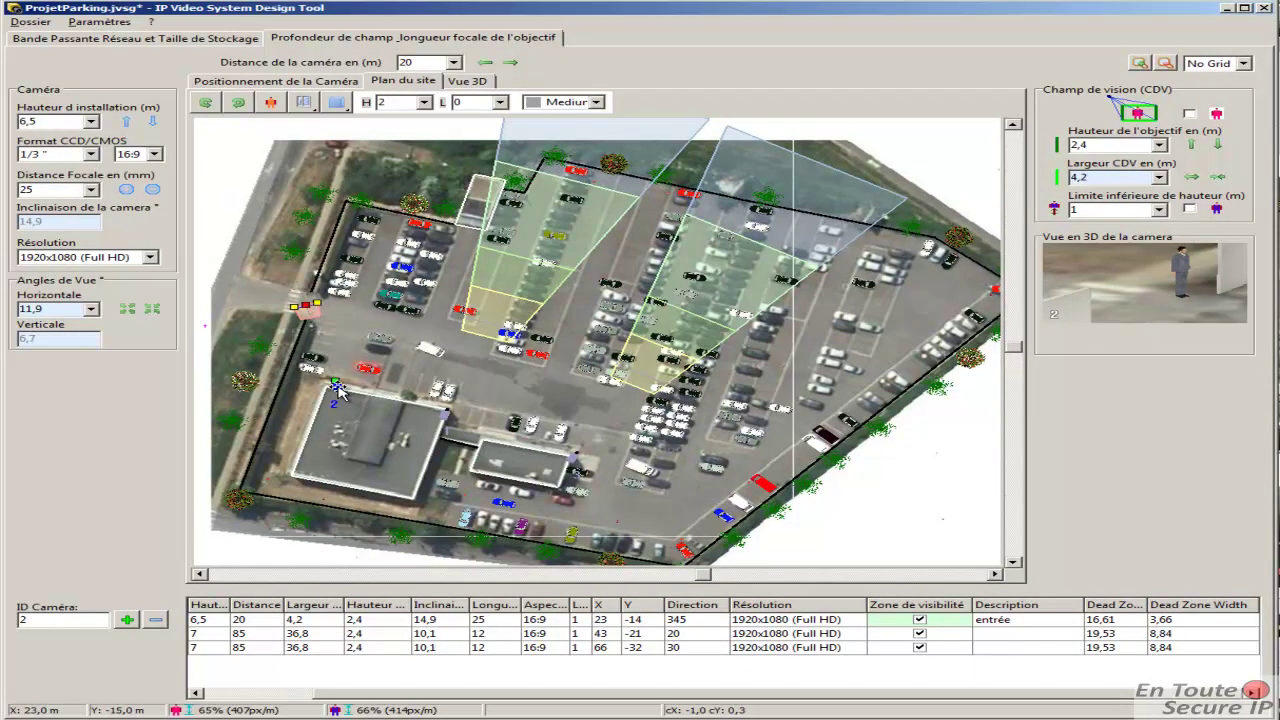
- Insert a Car model from the transport objects at the entrance gate in camera 2's field of view
{"action": "left_click", "coordinate": [271, 103]}
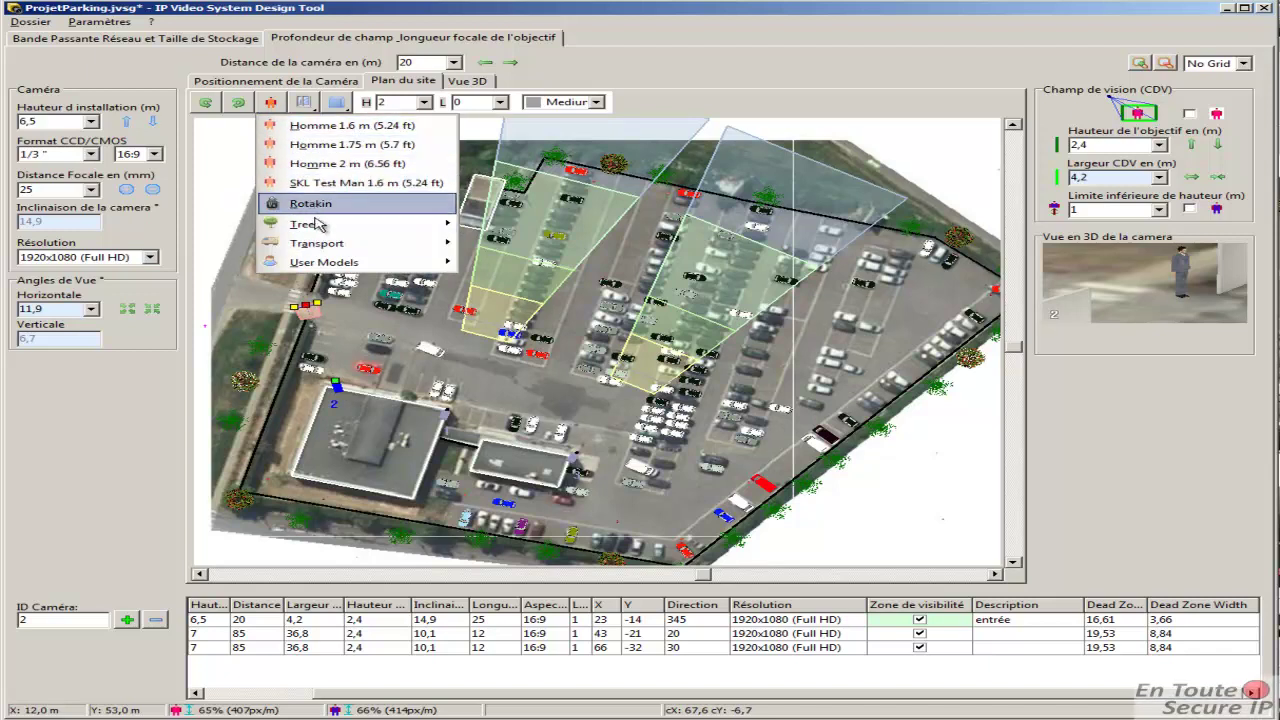
{"action": "mouse_move", "coordinate": [306, 228]}
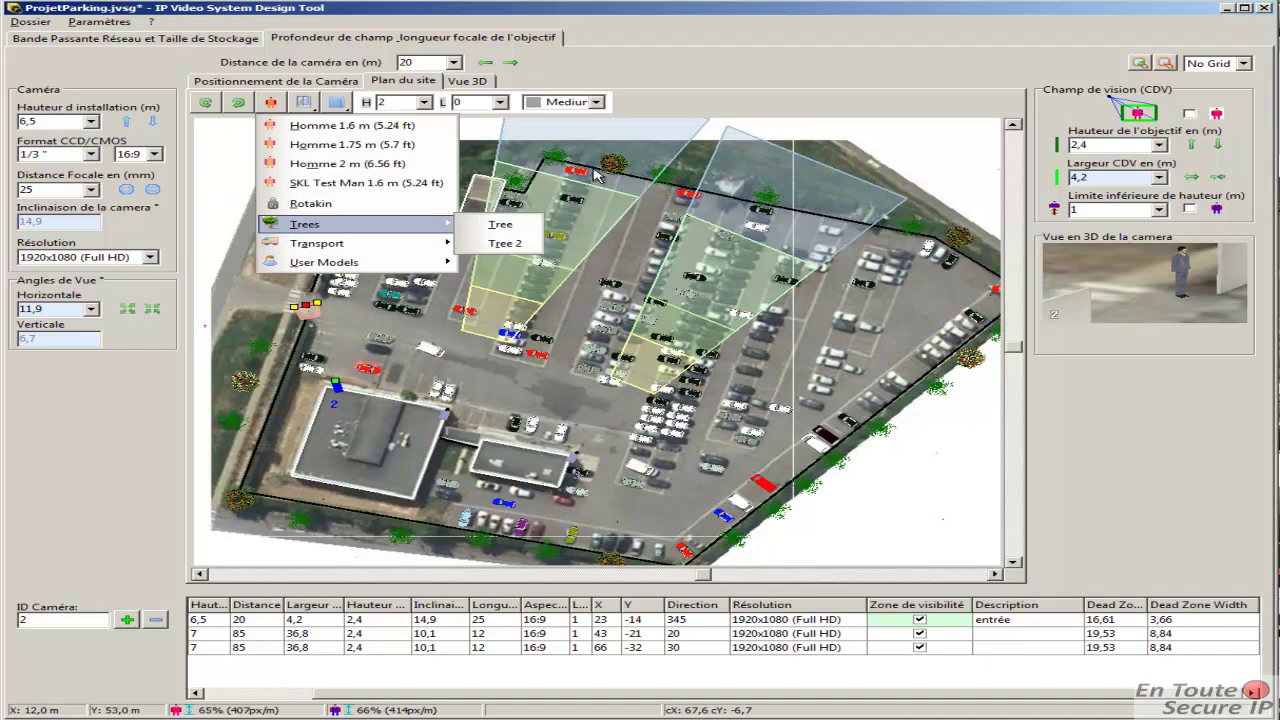
{"action": "mouse_move", "coordinate": [334, 249]}
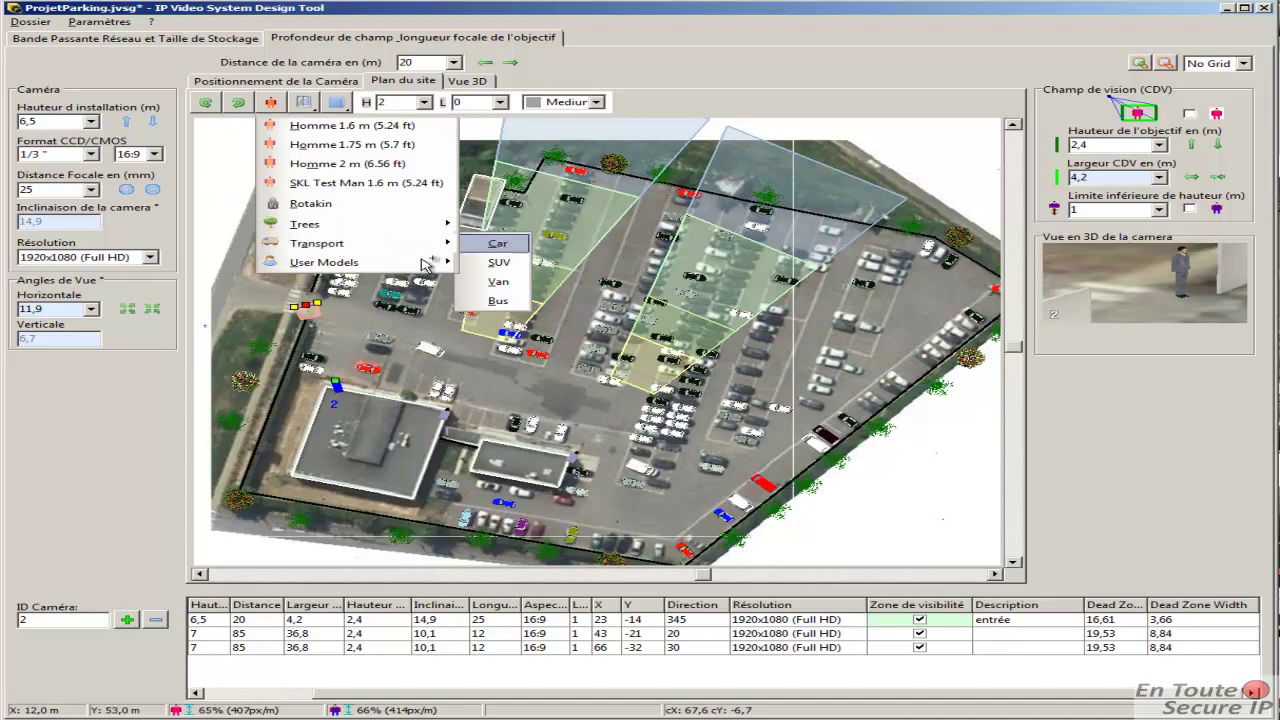
{"action": "left_click", "coordinate": [498, 246]}
{"action": "left_click", "coordinate": [299, 301]}
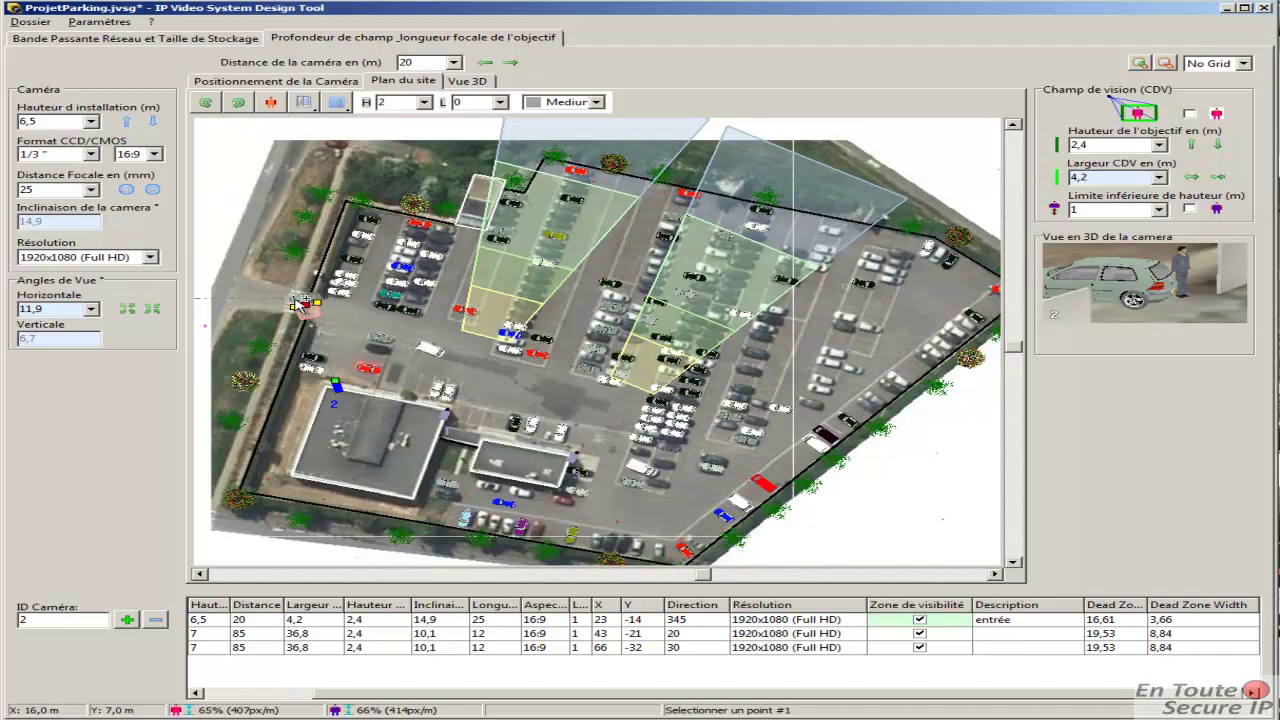
- Turn the car at the entrance to face into the parking lot, shift it slightly through the gate and deselect it
{"action": "left_click", "coordinate": [296, 299]}
{"action": "left_click", "coordinate": [258, 298]}
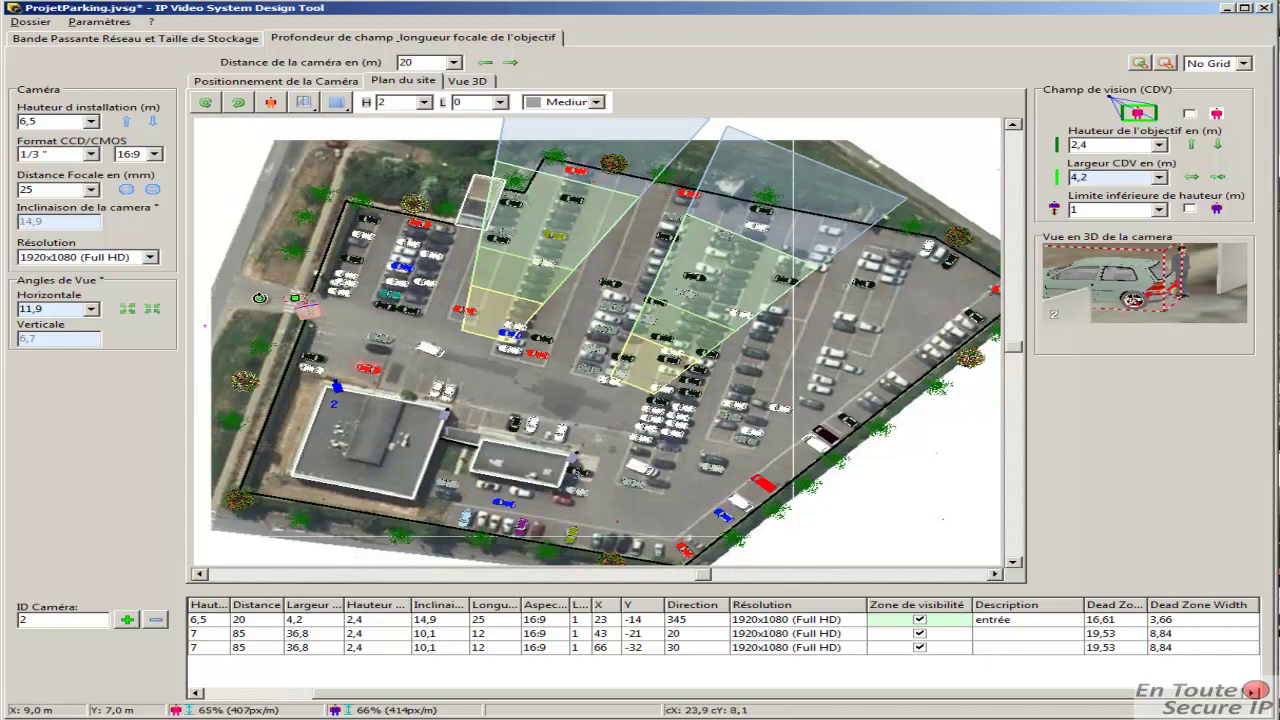
{"action": "left_click_drag", "start_coordinate": [286, 316], "coordinate": [360, 310]}
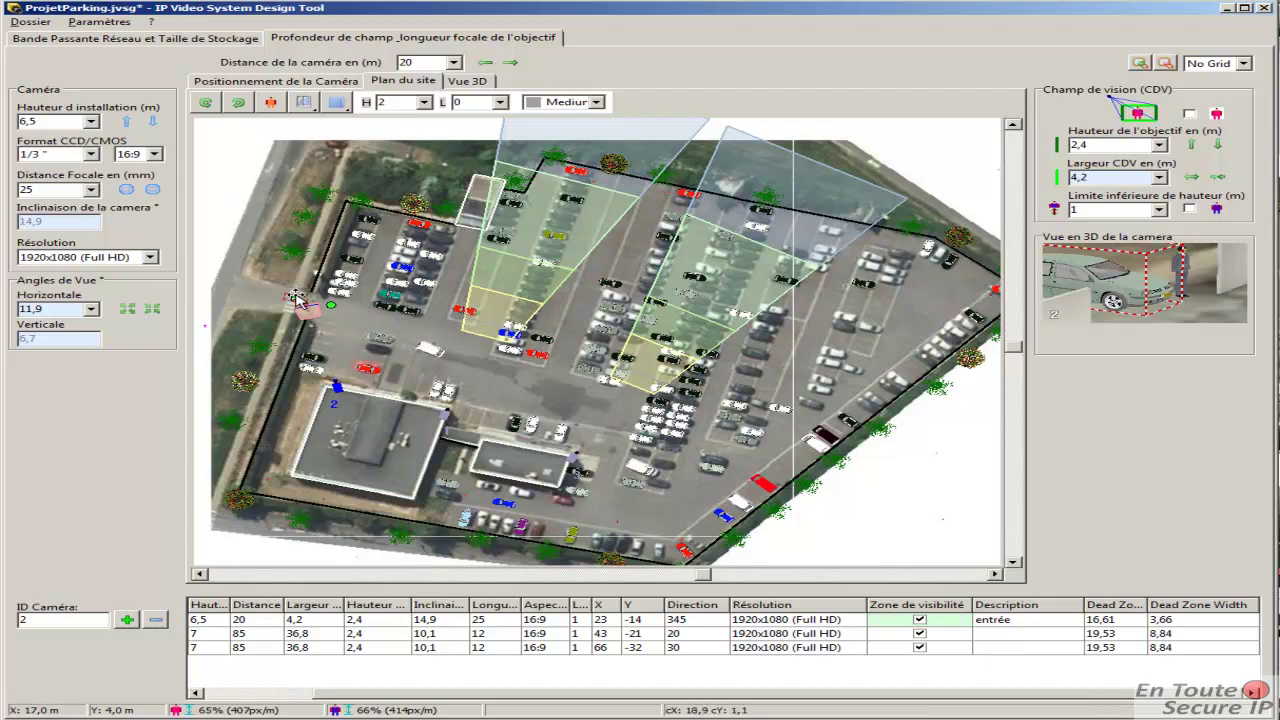
{"action": "left_click_drag", "start_coordinate": [296, 300], "coordinate": [305, 310]}
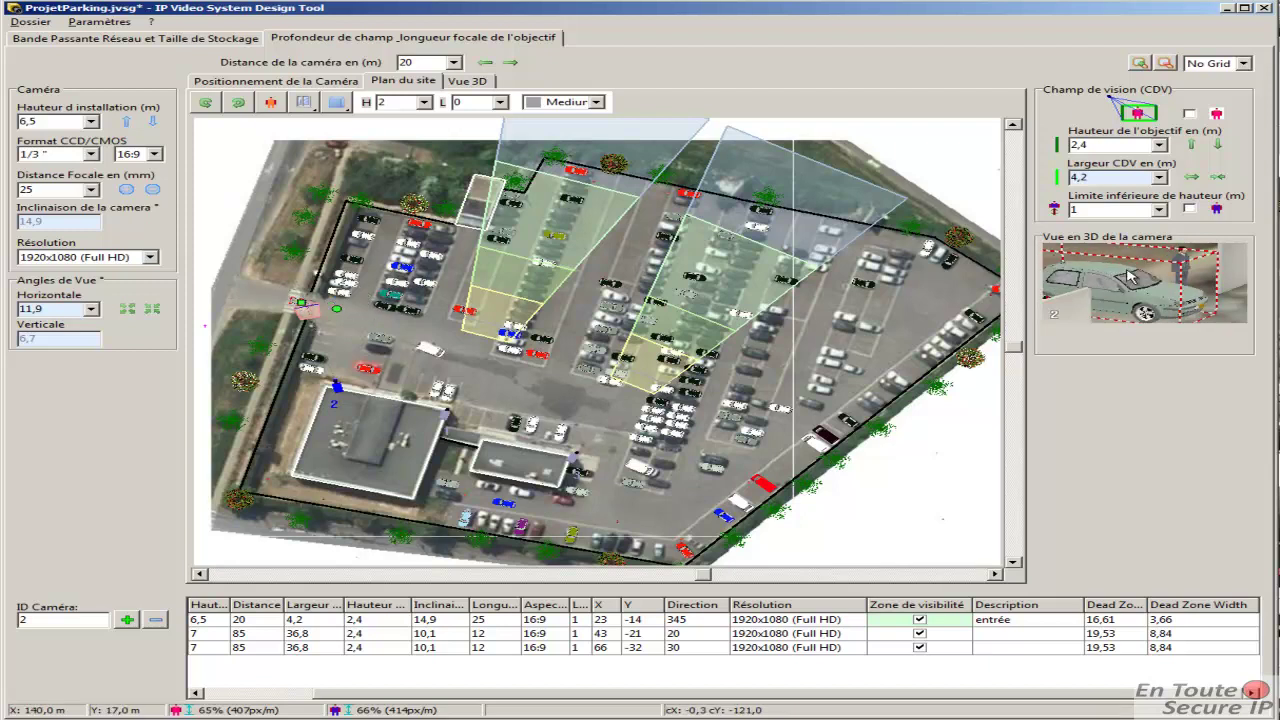
{"action": "left_click", "coordinate": [260, 286]}
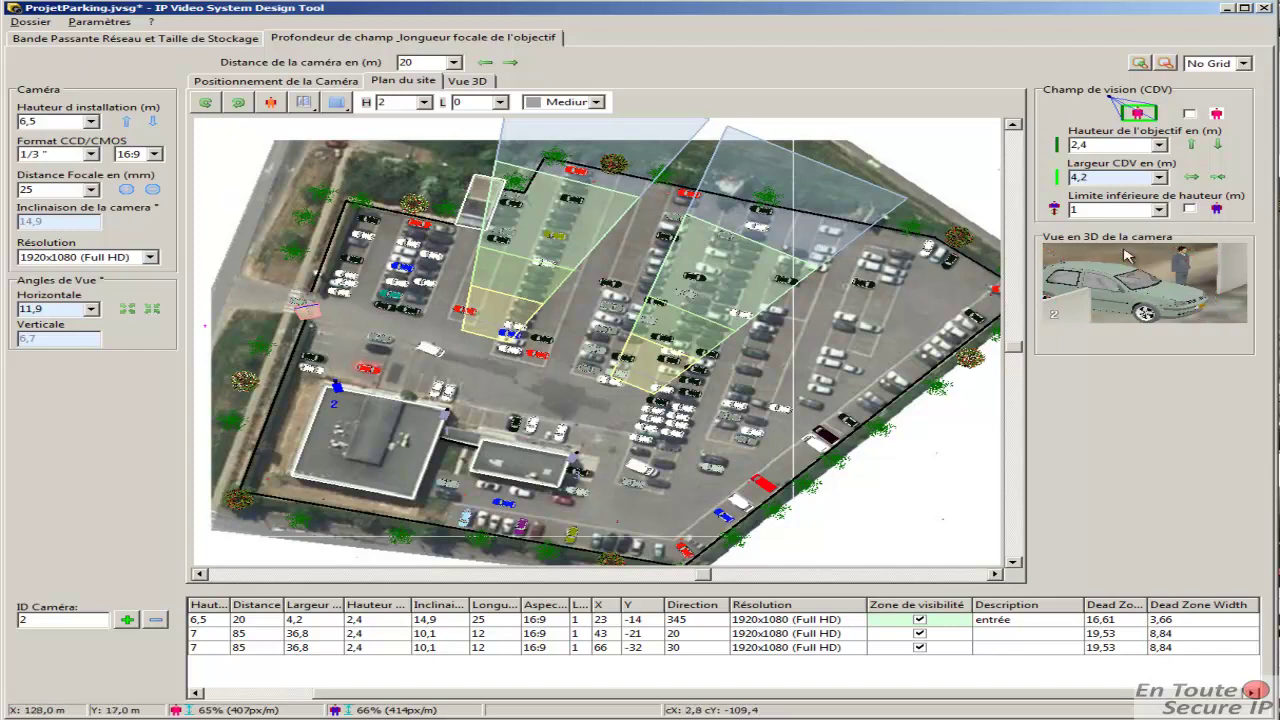
- Check the car and the person at the entrance in camera 2's 3D view and return to the site plan
{"action": "left_click", "coordinate": [465, 81]}
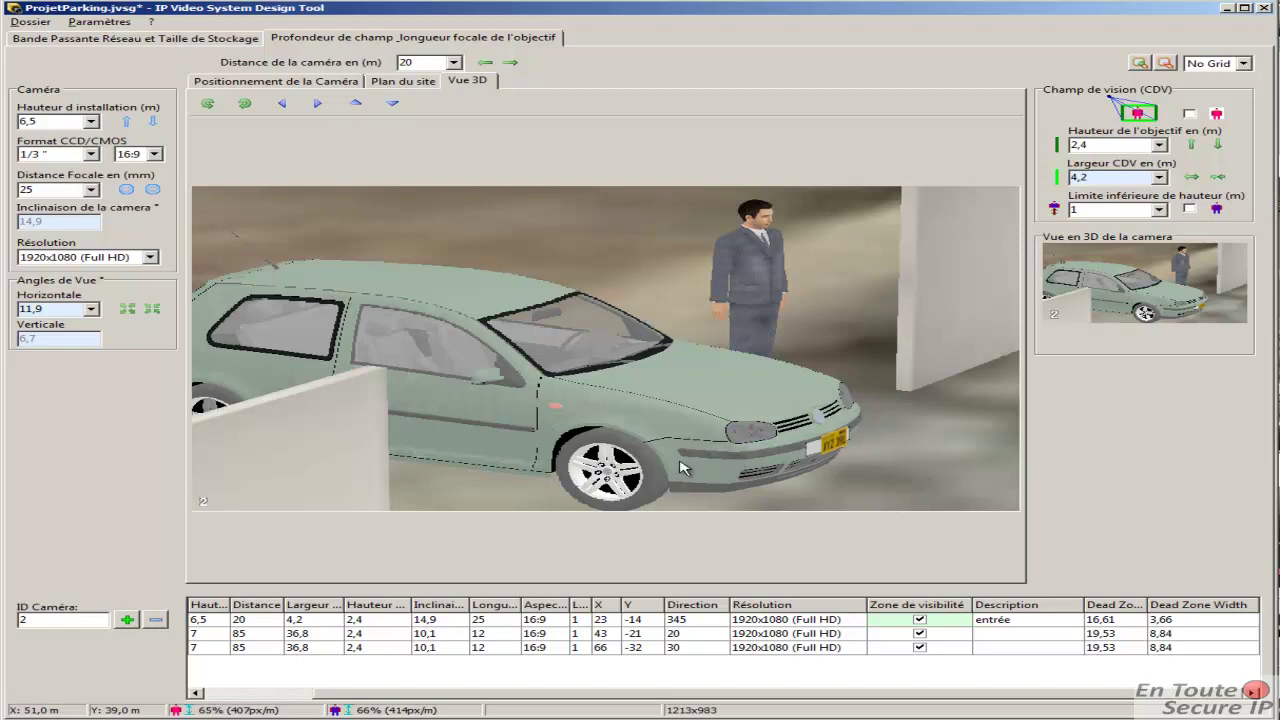
{"action": "left_click", "coordinate": [412, 81]}
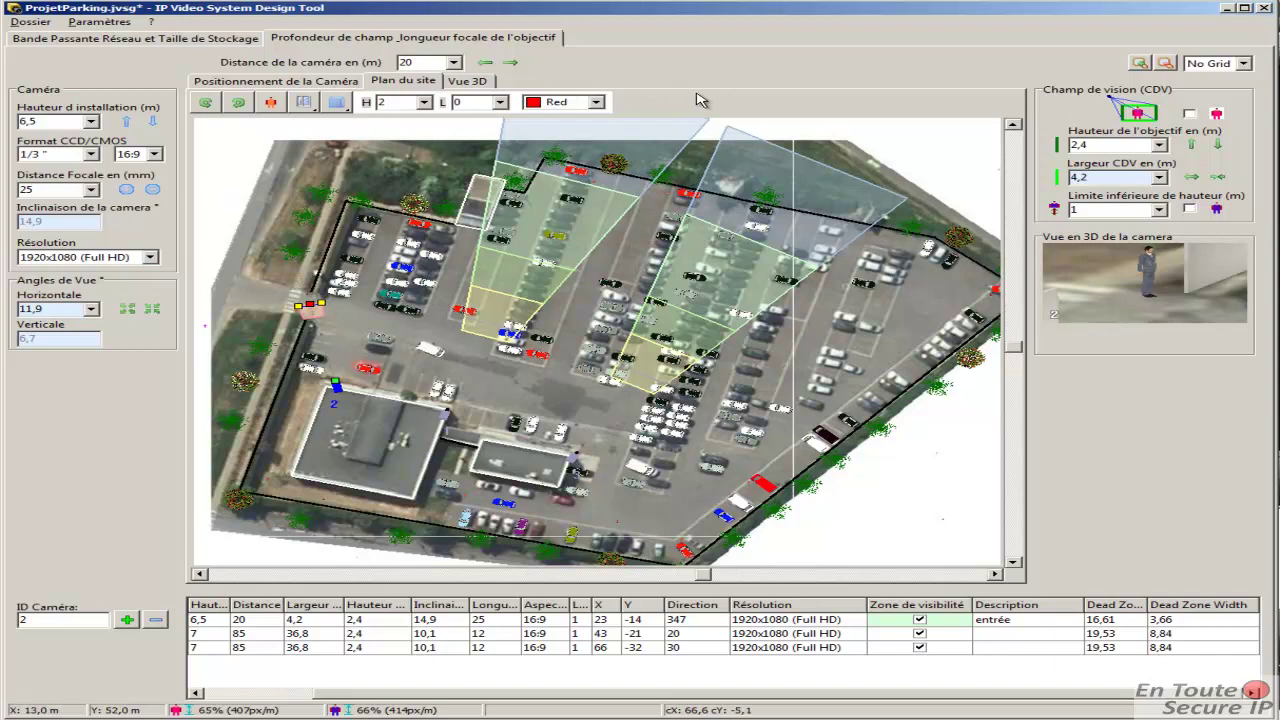
- Open the network bandwidth and storage sizing table and set the entrée row's compression to H.264-20 (Bonne qualité)
{"action": "left_click", "coordinate": [195, 42]}
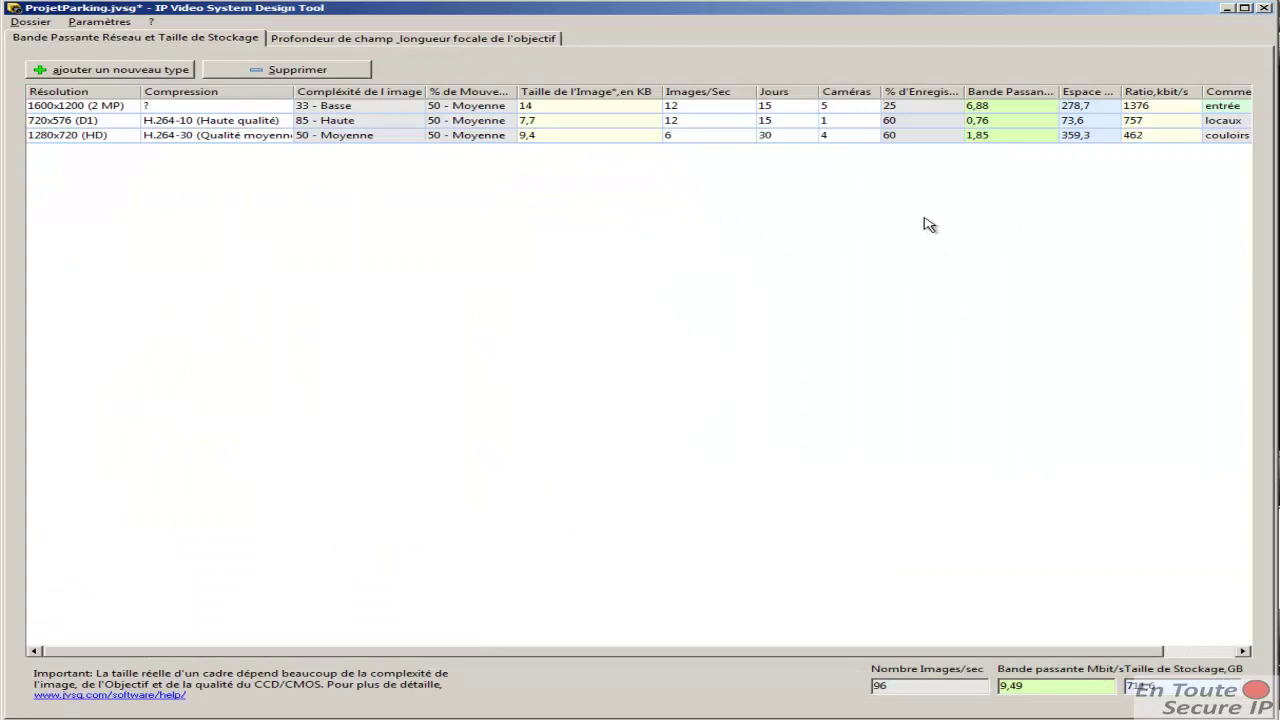
{"action": "left_click", "coordinate": [115, 106]}
{"action": "left_click", "coordinate": [118, 108]}
{"action": "left_click", "coordinate": [133, 105]}
{"action": "left_click", "coordinate": [133, 105]}
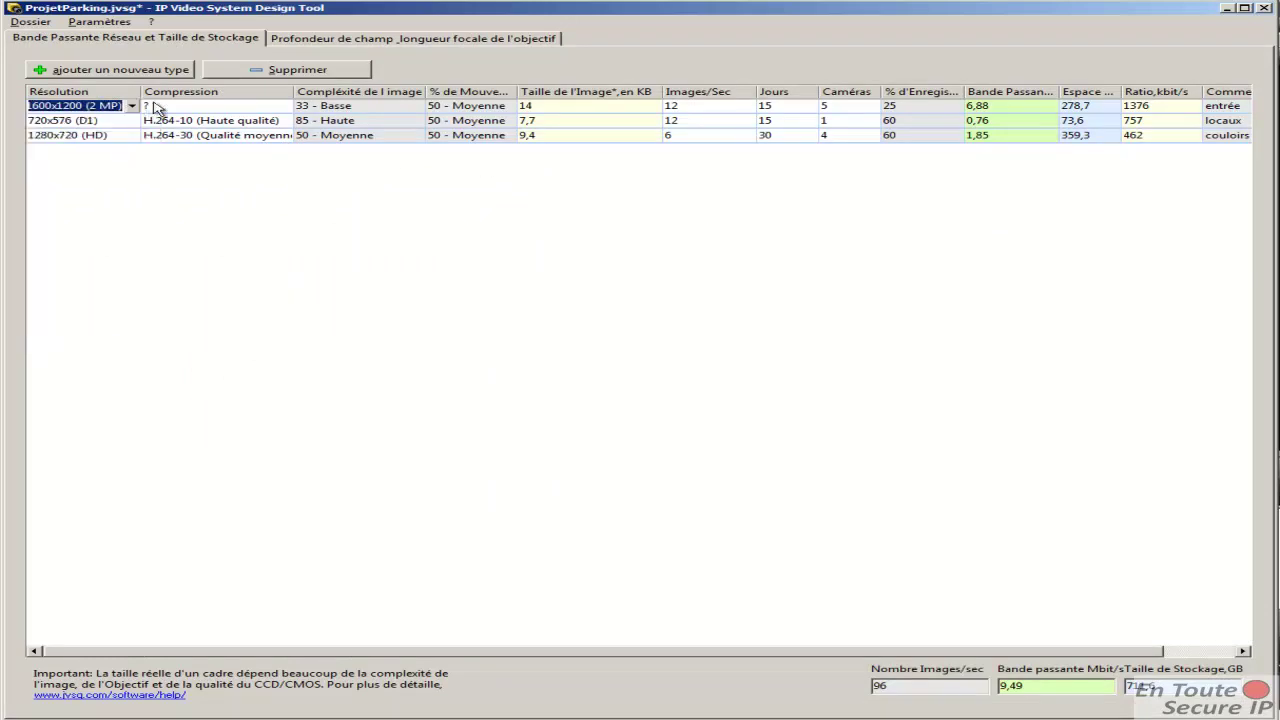
{"action": "left_click", "coordinate": [205, 110]}
{"action": "left_click", "coordinate": [205, 110]}
{"action": "left_click", "coordinate": [286, 106]}
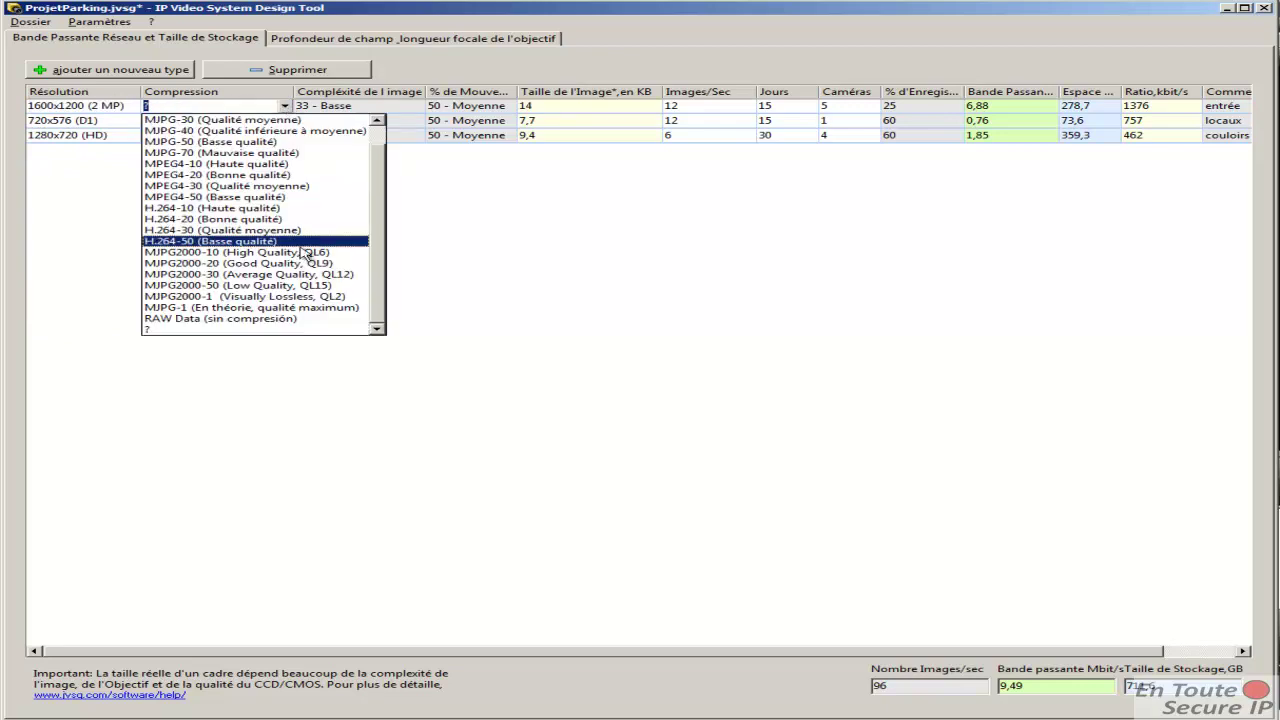
{"action": "left_click", "coordinate": [218, 220]}
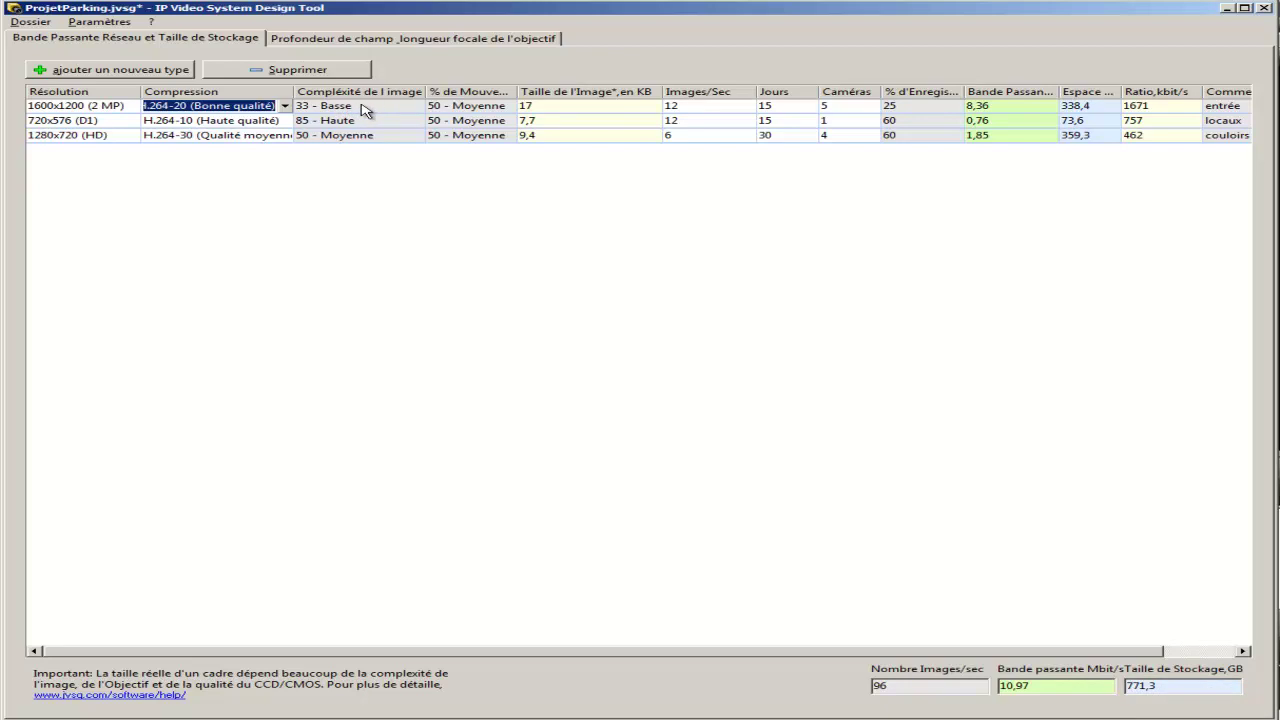
- View the movement percentage options of the entrée row and set its image size to 20 KB
{"action": "left_click", "coordinate": [487, 105]}
{"action": "left_click", "coordinate": [509, 106]}
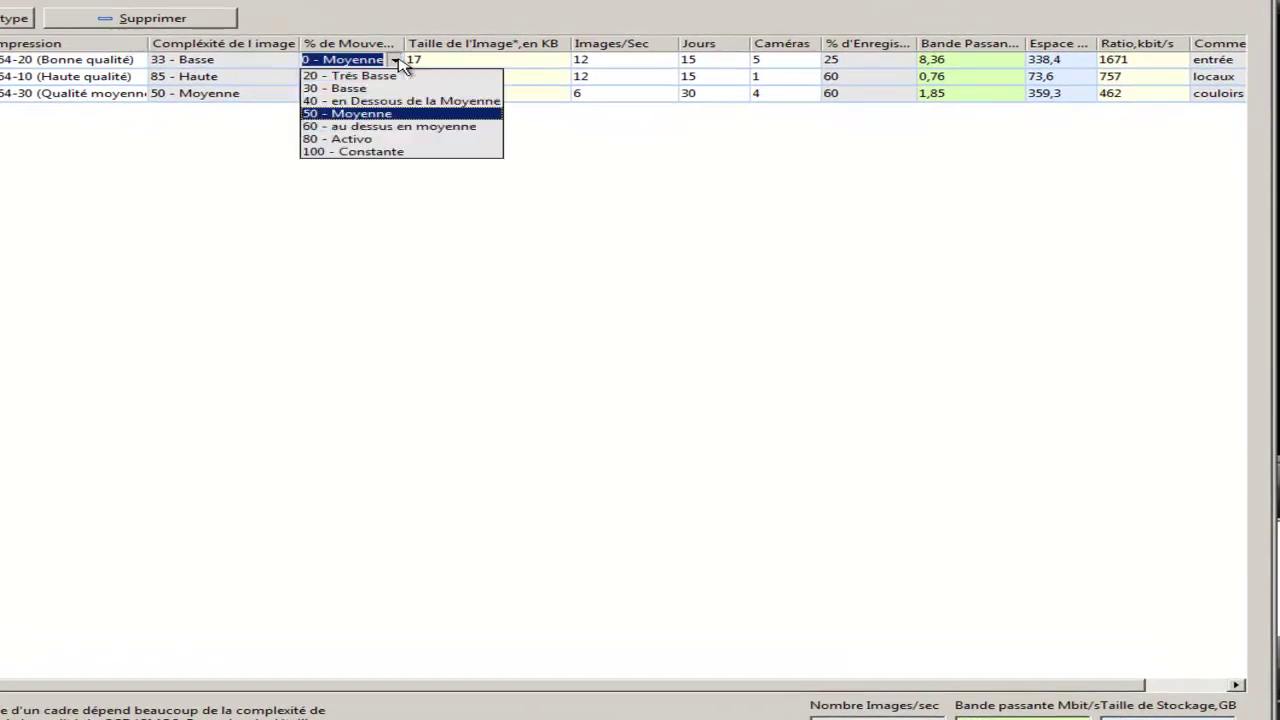
{"action": "left_click", "coordinate": [396, 61]}
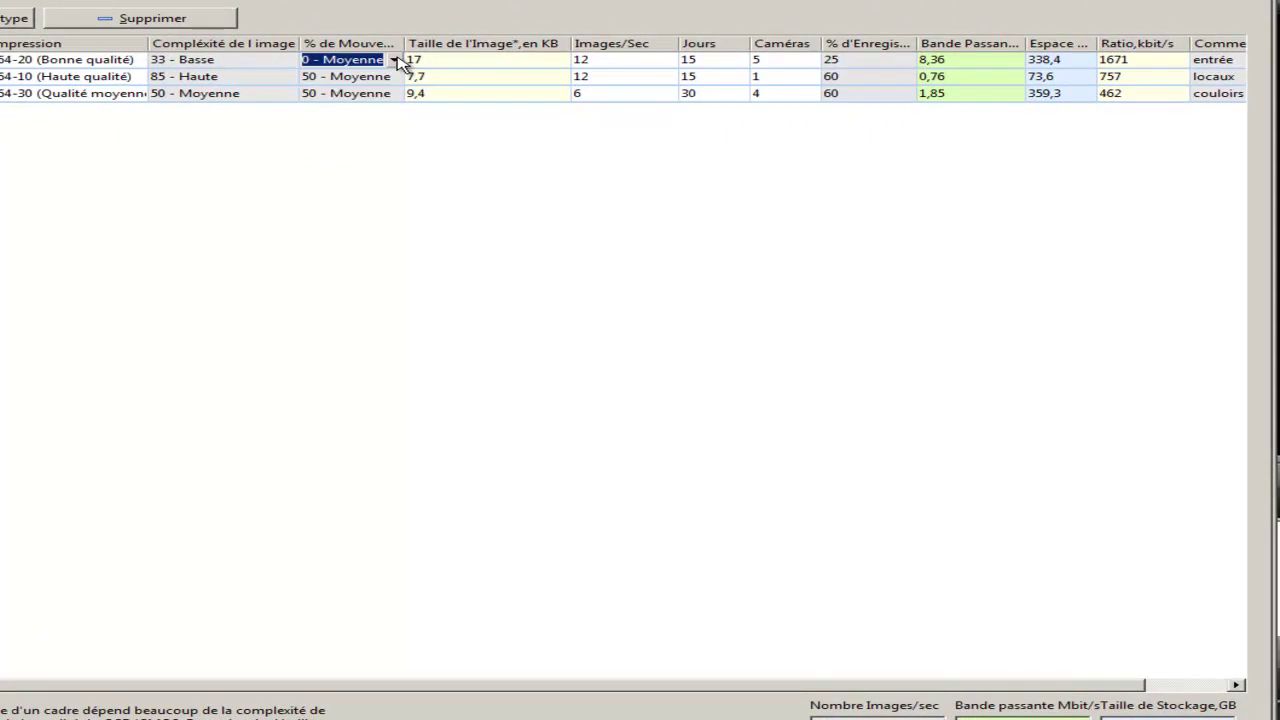
{"action": "left_click", "coordinate": [495, 61]}
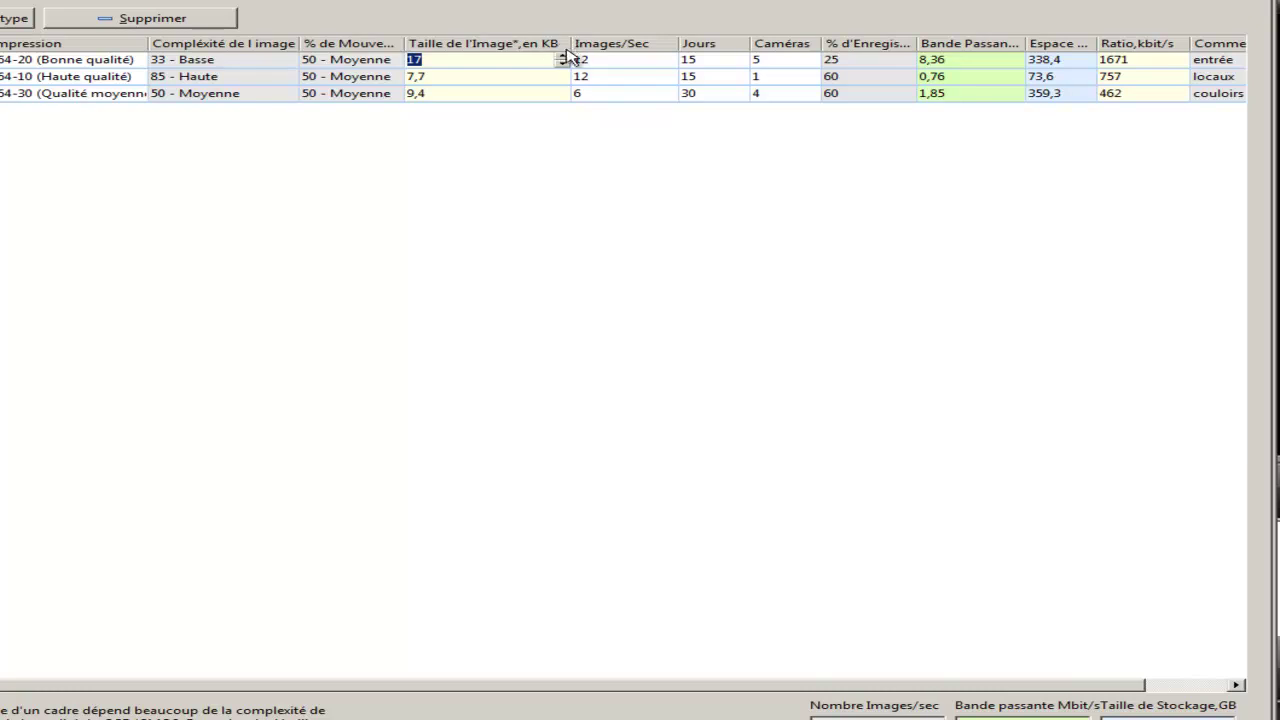
{"action": "left_click", "coordinate": [562, 56]}
{"action": "left_click", "coordinate": [562, 56]}
{"action": "left_click", "coordinate": [562, 56]}
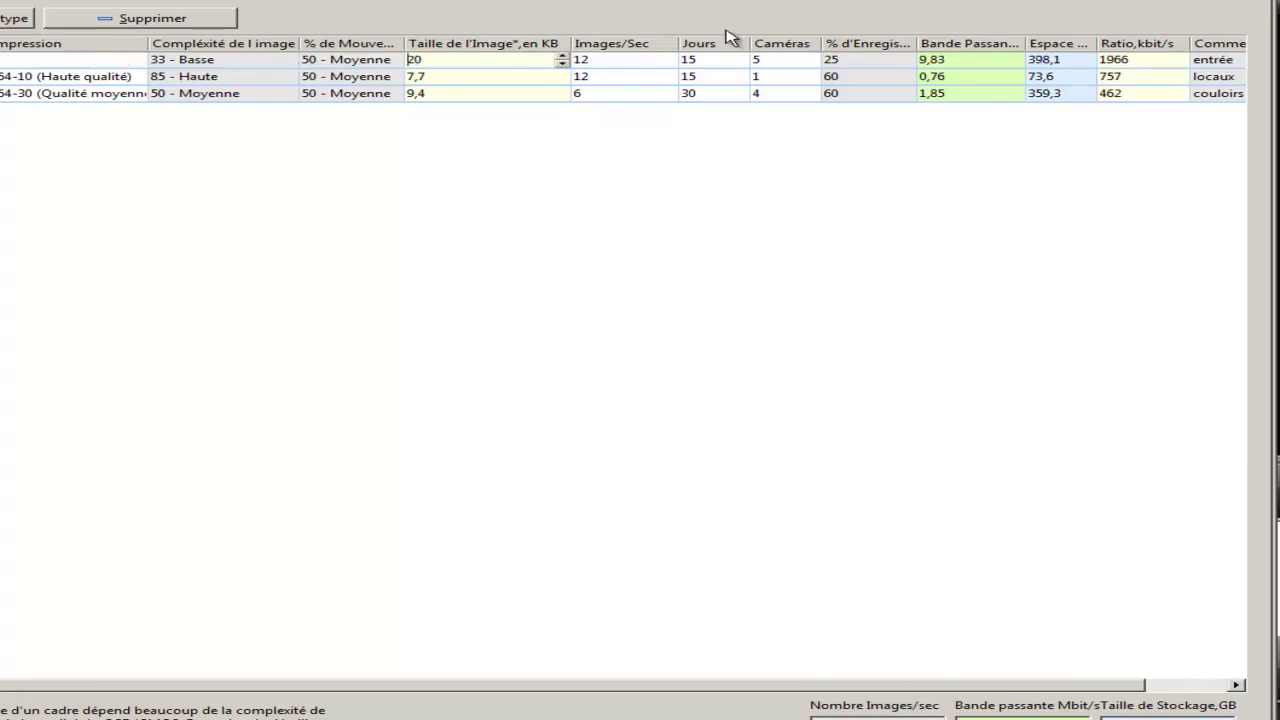
- Check the entrée row's images per second, retention days, camera count and recording percentage, plus the total bandwidth and storage
{"action": "left_click", "coordinate": [597, 67]}
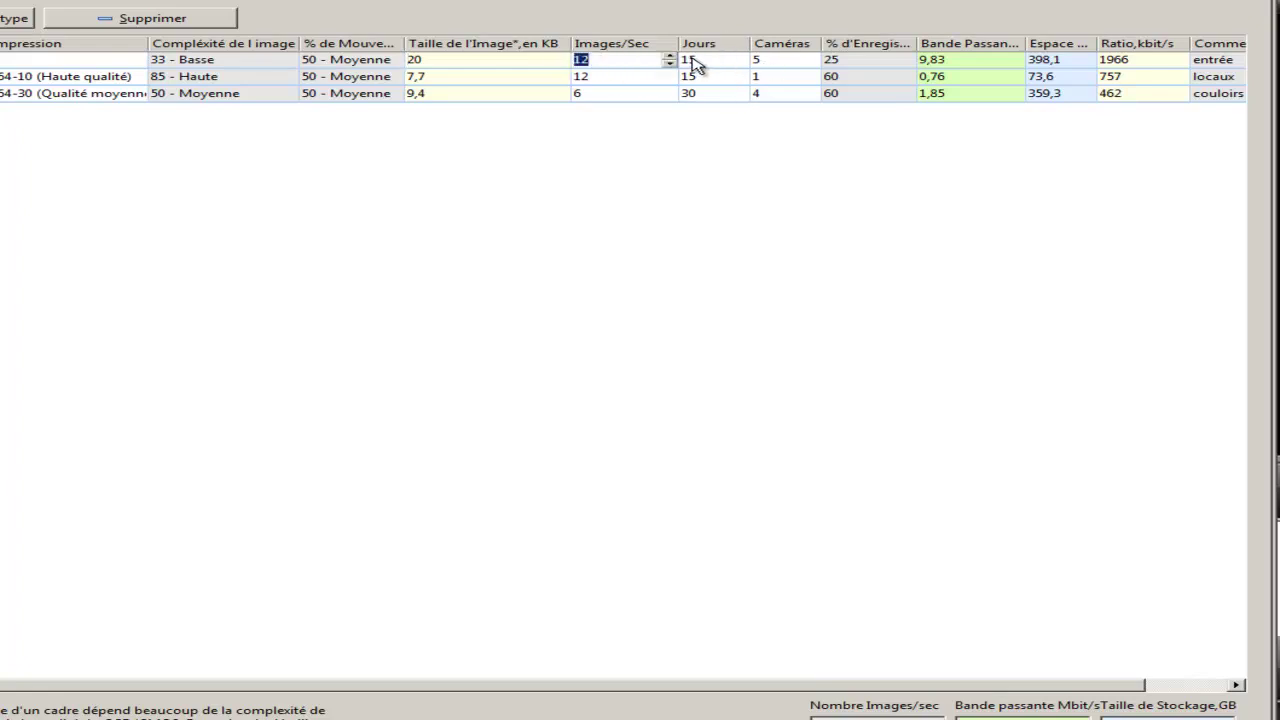
{"action": "left_click", "coordinate": [695, 62]}
{"action": "left_click", "coordinate": [767, 61]}
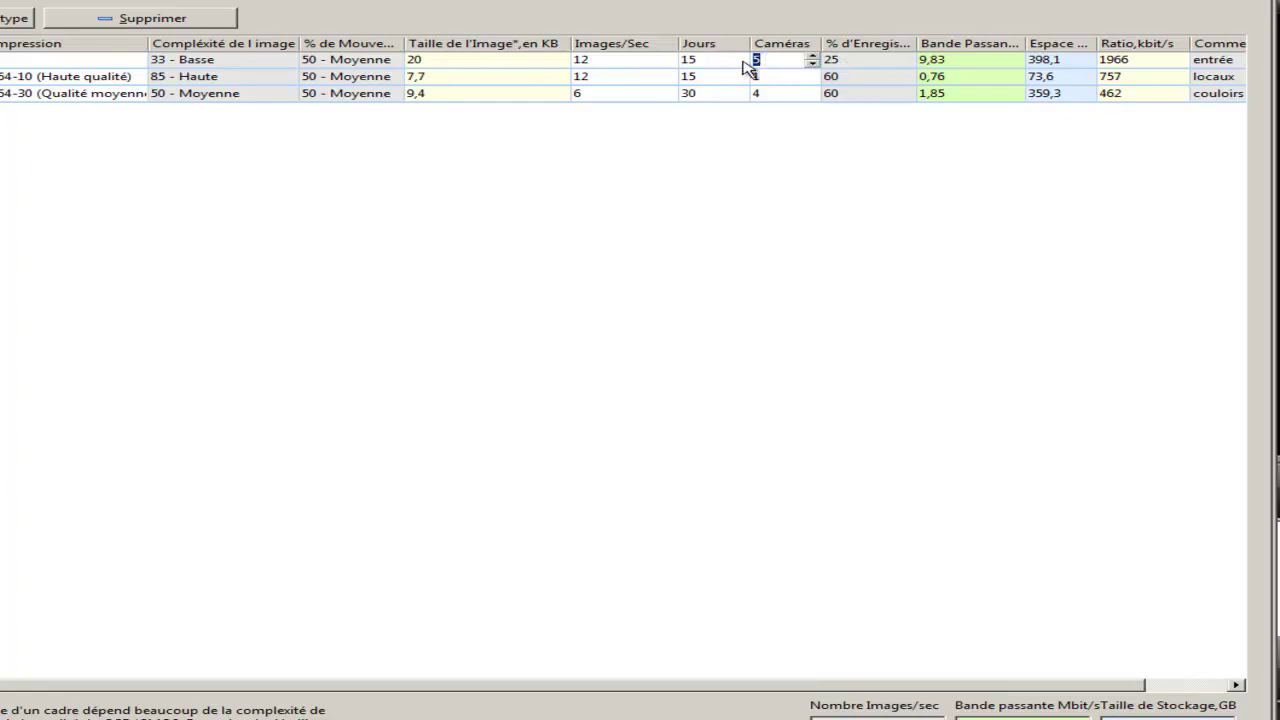
{"action": "left_click", "coordinate": [872, 61]}
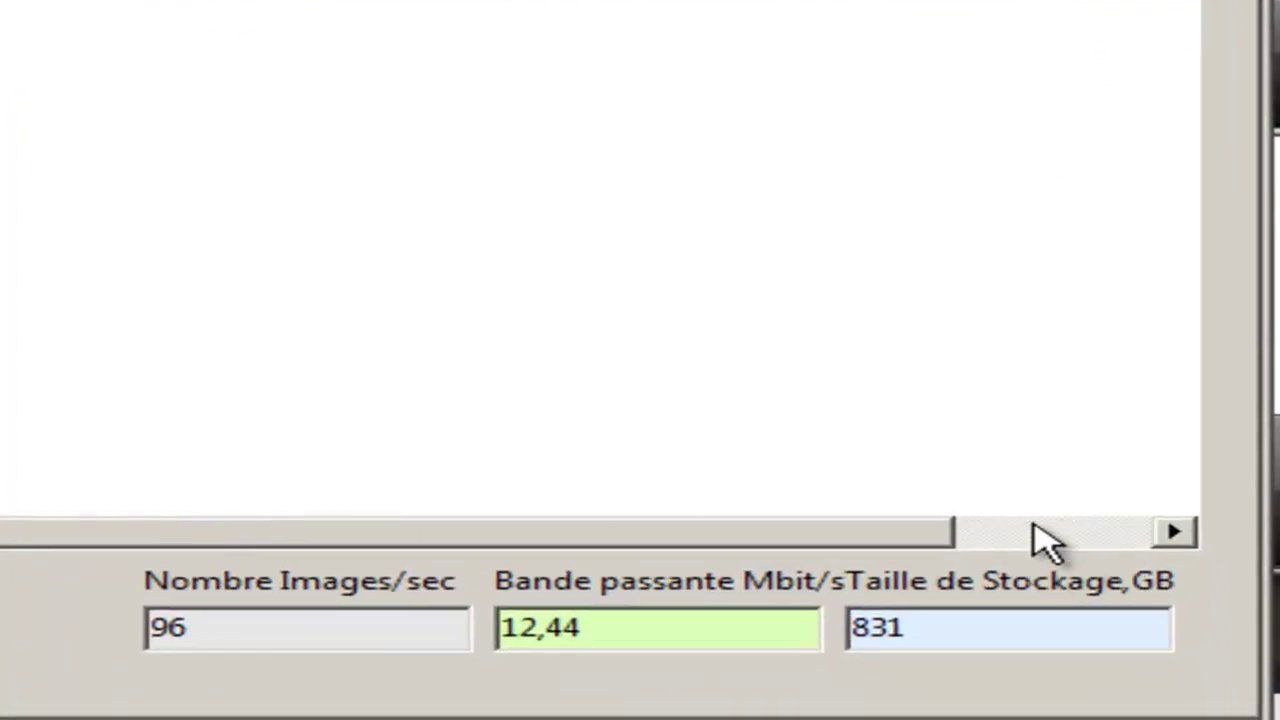
{"action": "left_click", "coordinate": [375, 38]}
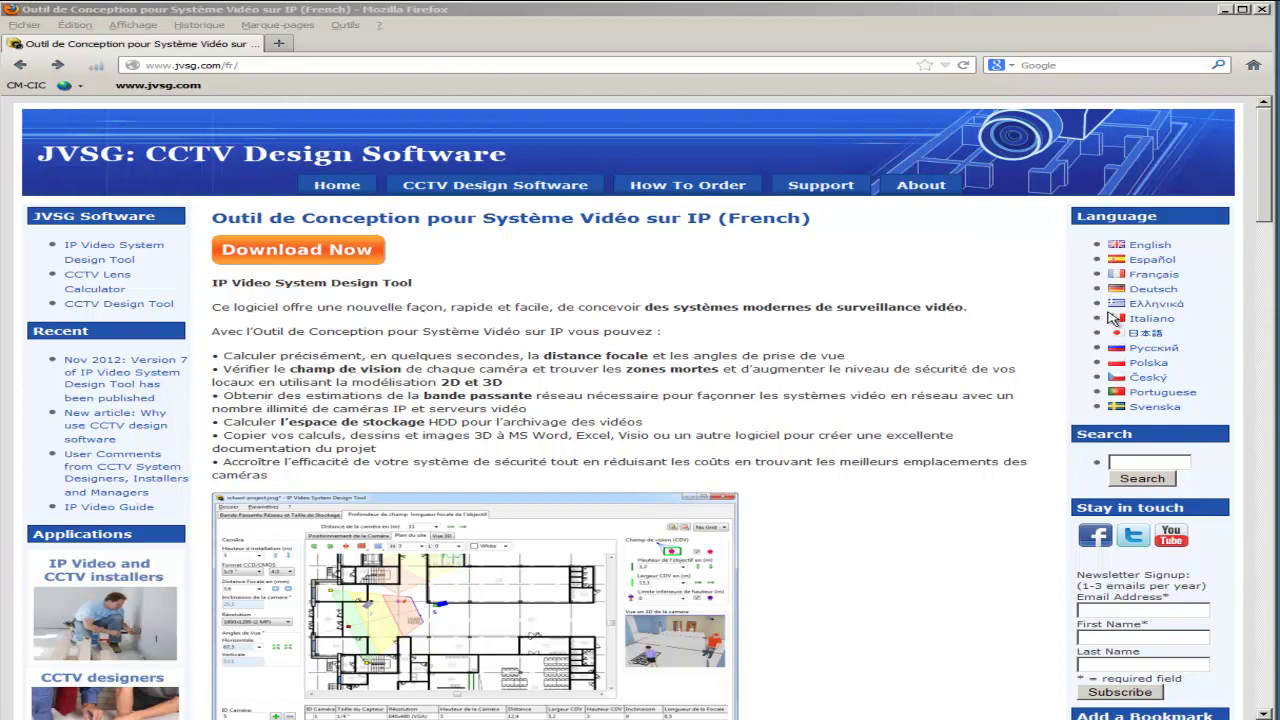
- In Firefox, open the Pro version's order page from the French JVSG site and apply the coupon code FR10
{"action": "left_click", "coordinate": [1150, 274]}
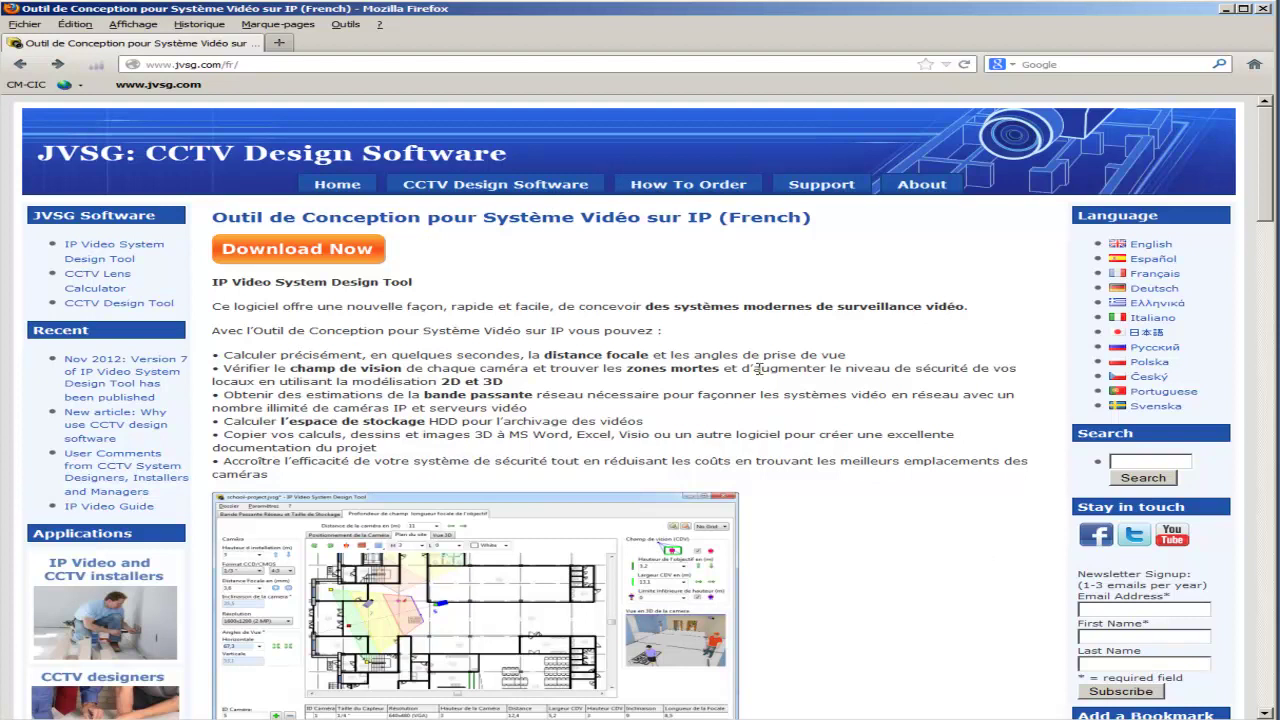
{"action": "left_click", "coordinate": [716, 191]}
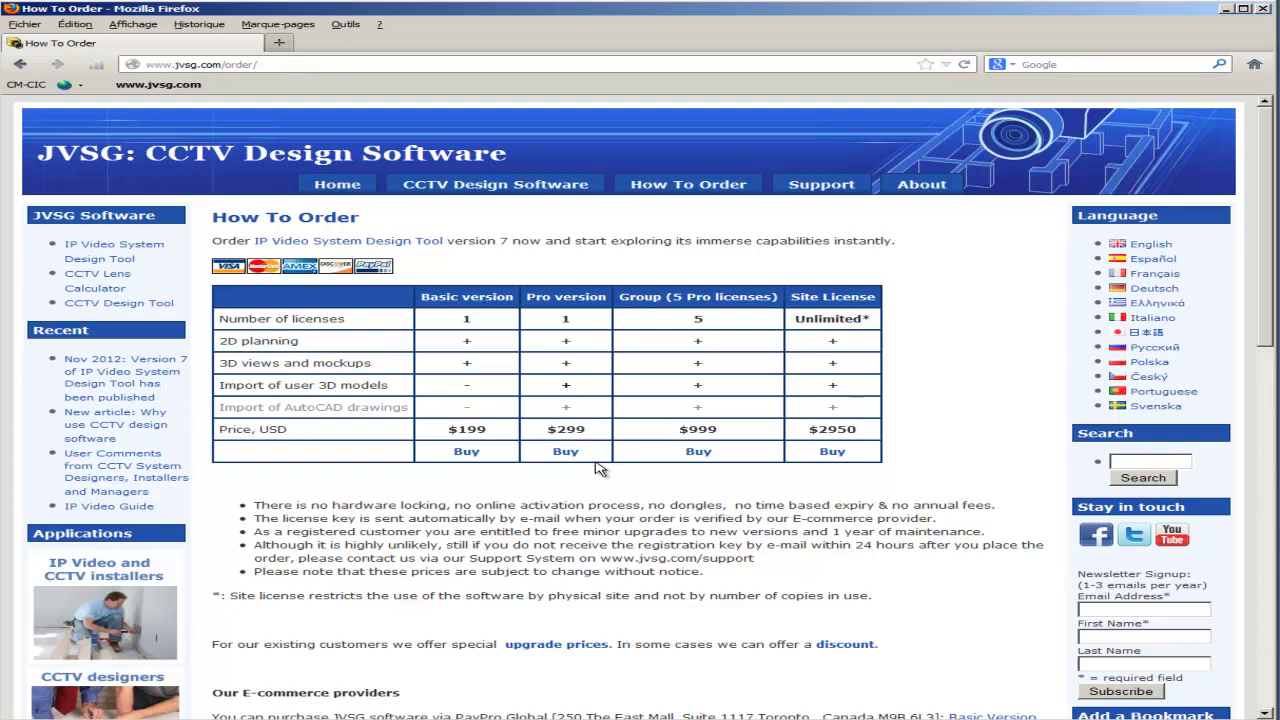
{"action": "left_click", "coordinate": [566, 453]}
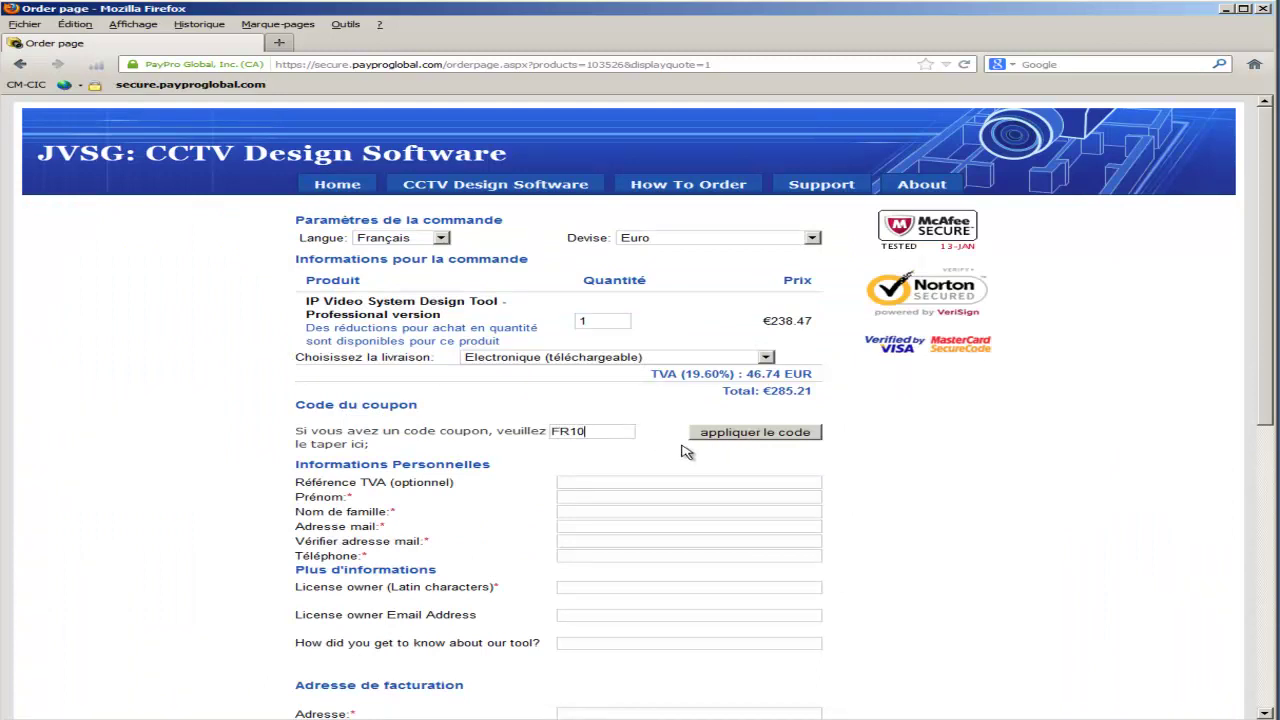
{"action": "left_click", "coordinate": [745, 434]}
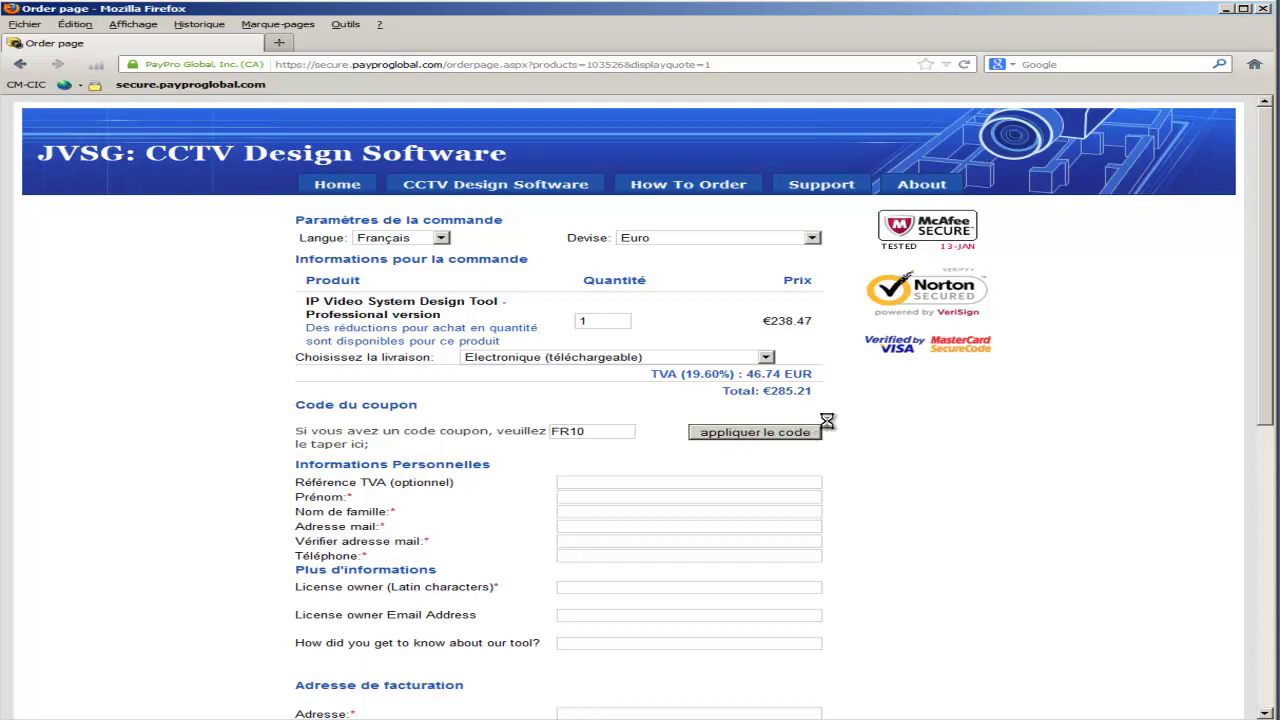